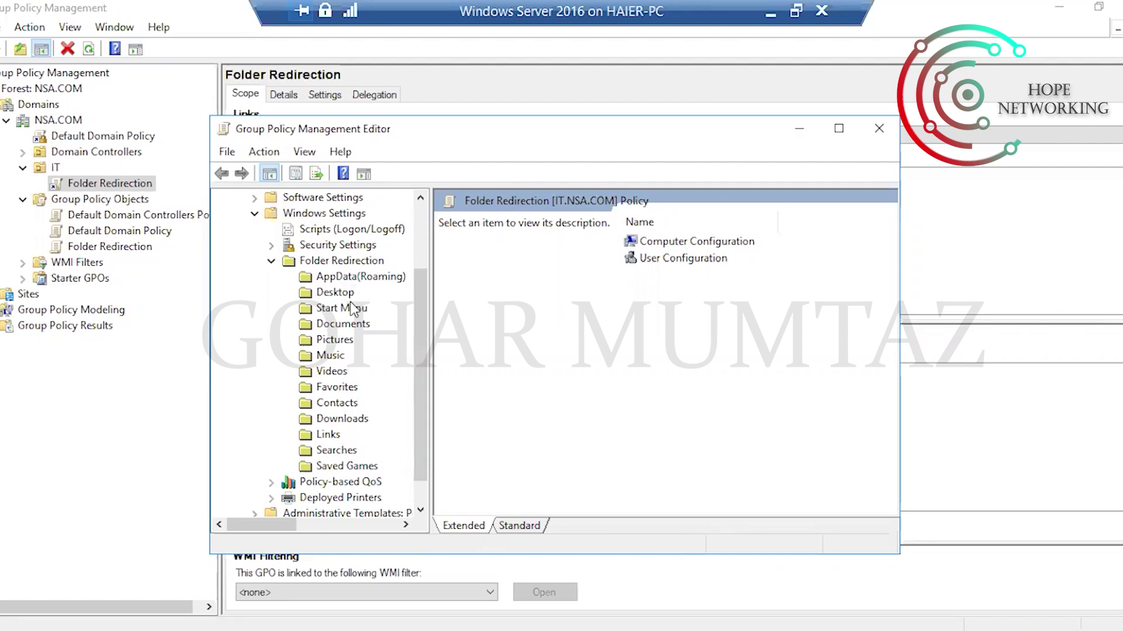
# Open the Desktop folder's redirection properties and set it to Advanced - Specify locations for various user groups
pyautogui.click(335, 293)
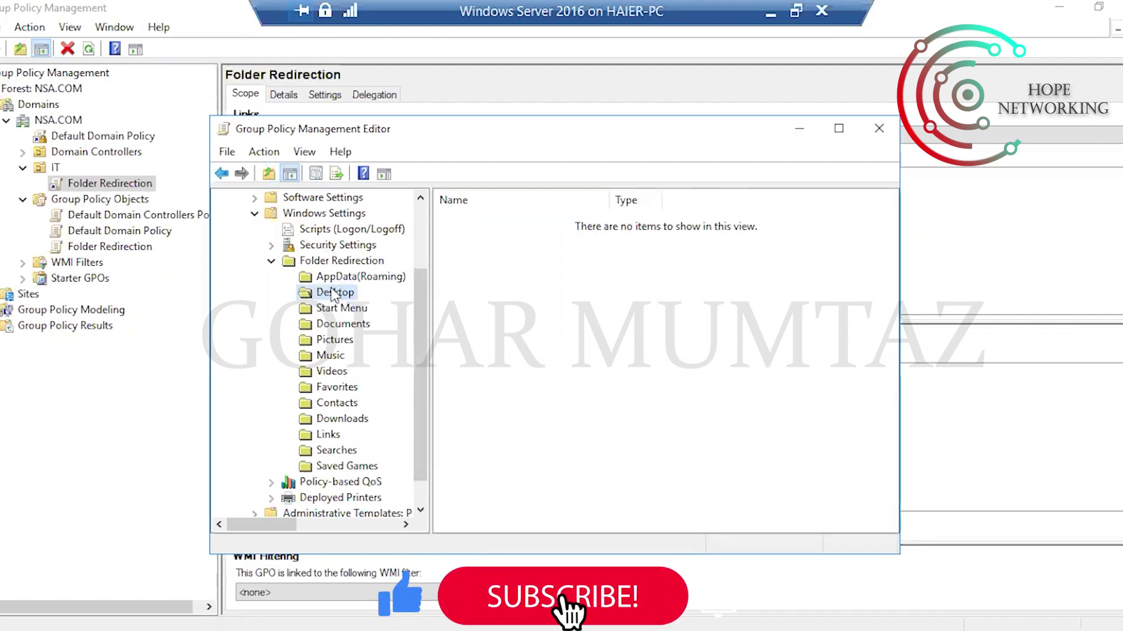
pyautogui.rightClick(334, 293)
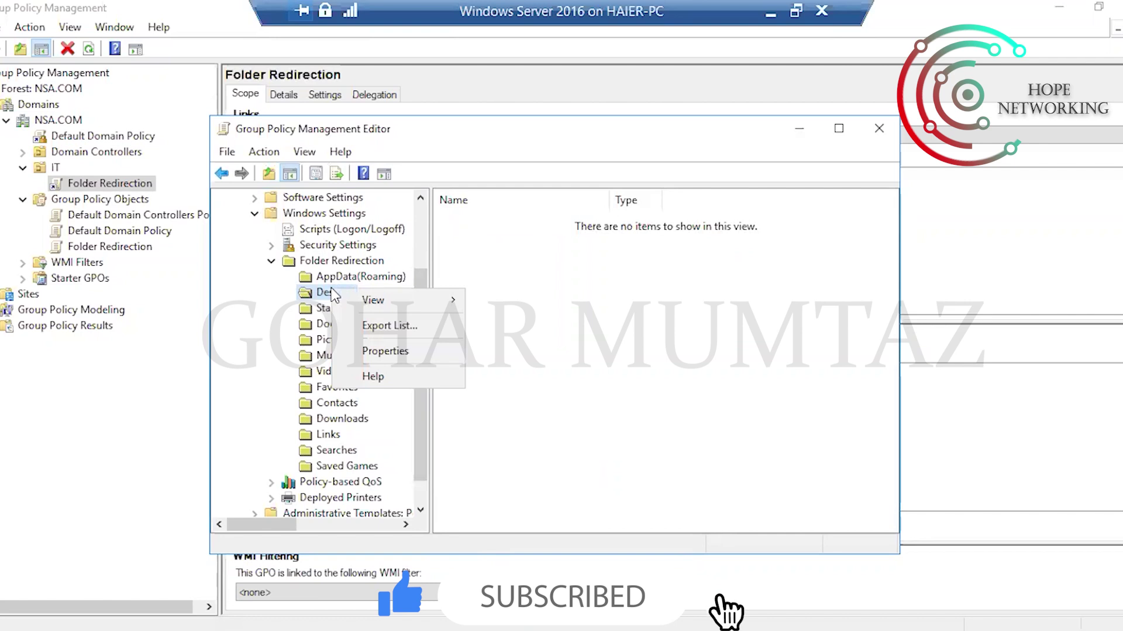
pyautogui.moveTo(421, 302)
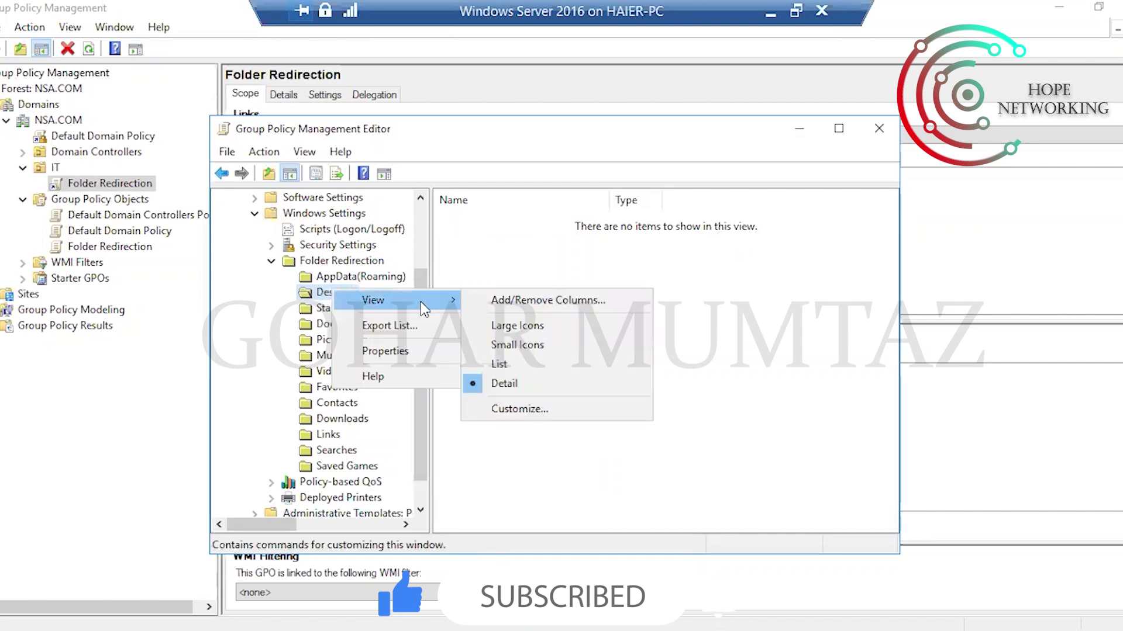
pyautogui.click(395, 351)
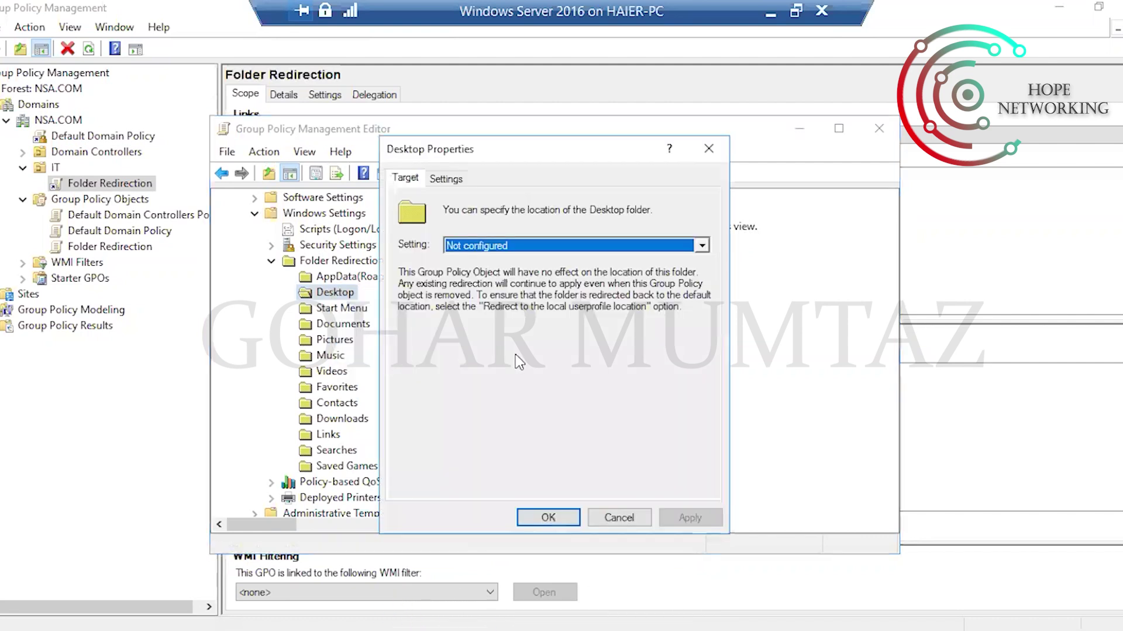
pyautogui.moveTo(512, 151); pyautogui.dragTo(636, 168)
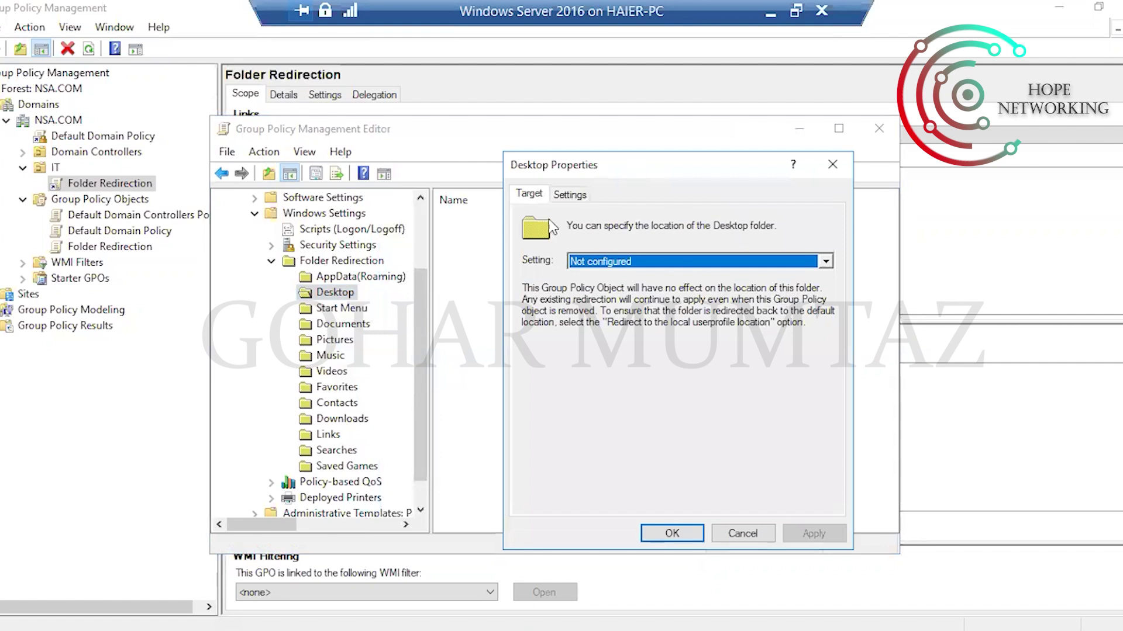
pyautogui.click(825, 262)
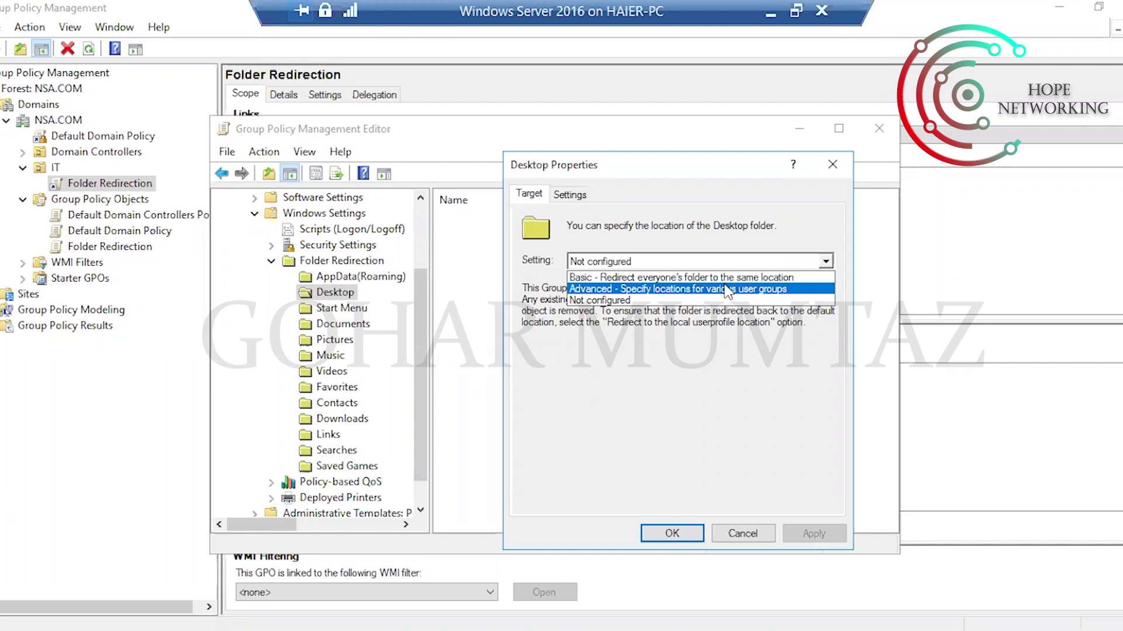
pyautogui.click(727, 289)
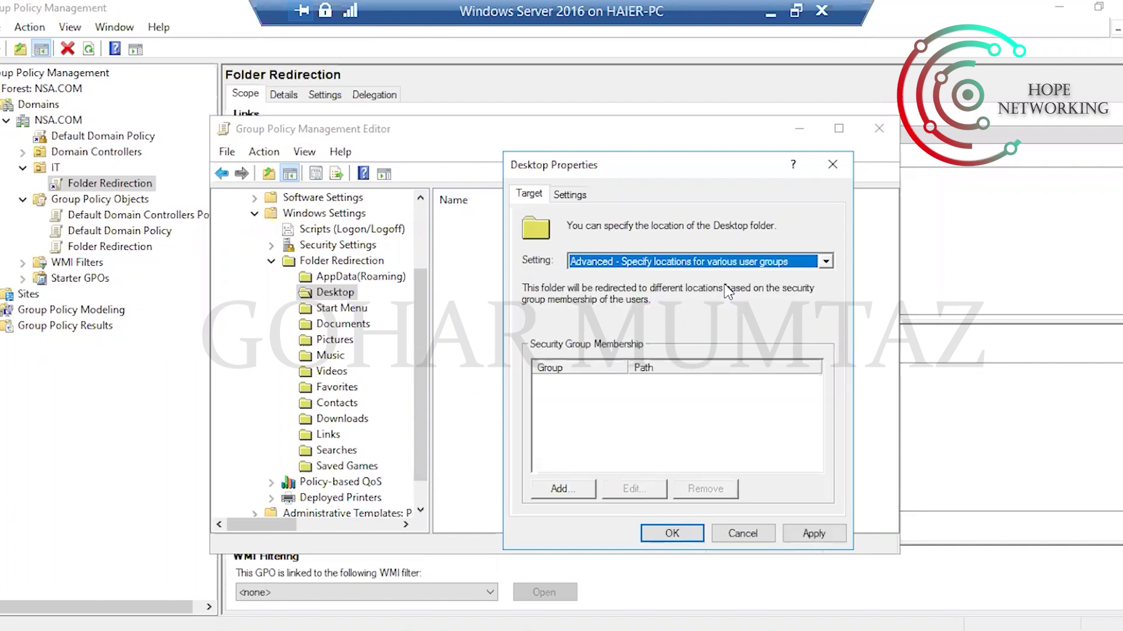
# Start a new security group entry for the Desktop redirection and open its group selection
pyautogui.click(613, 421)
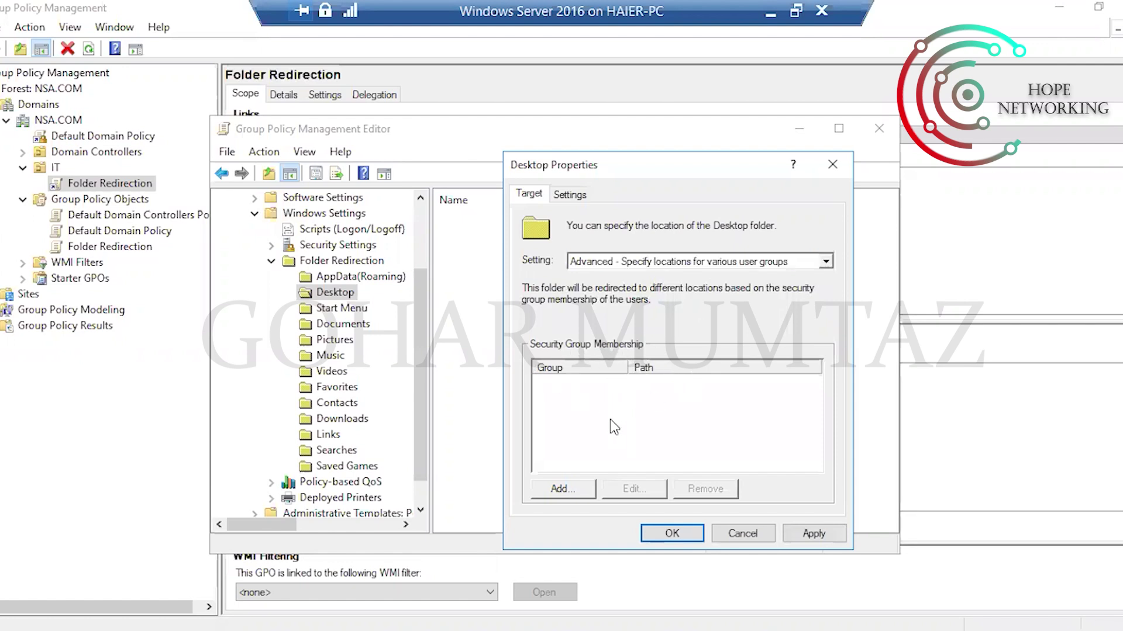
pyautogui.click(557, 489)
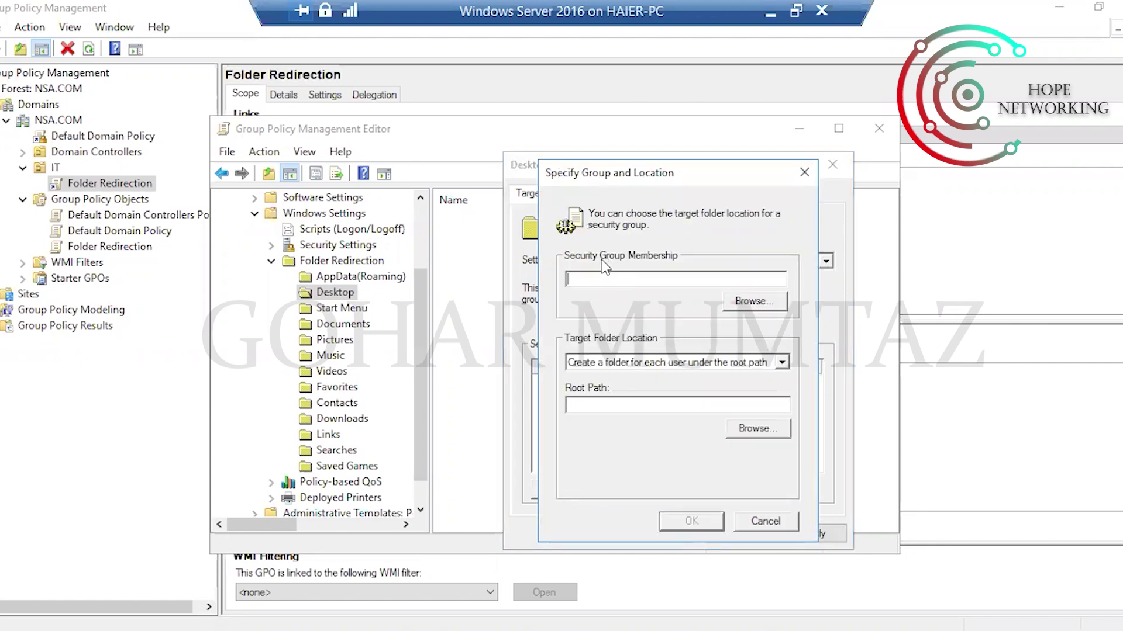
pyautogui.click(739, 297)
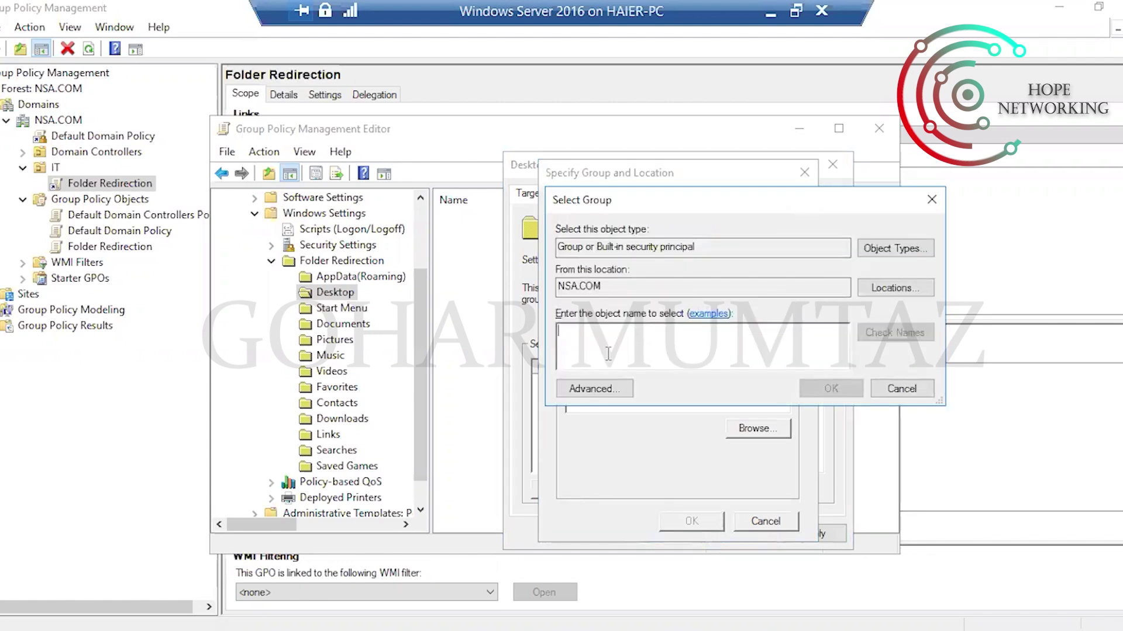
pyautogui.moveTo(561, 250); pyautogui.dragTo(728, 244)
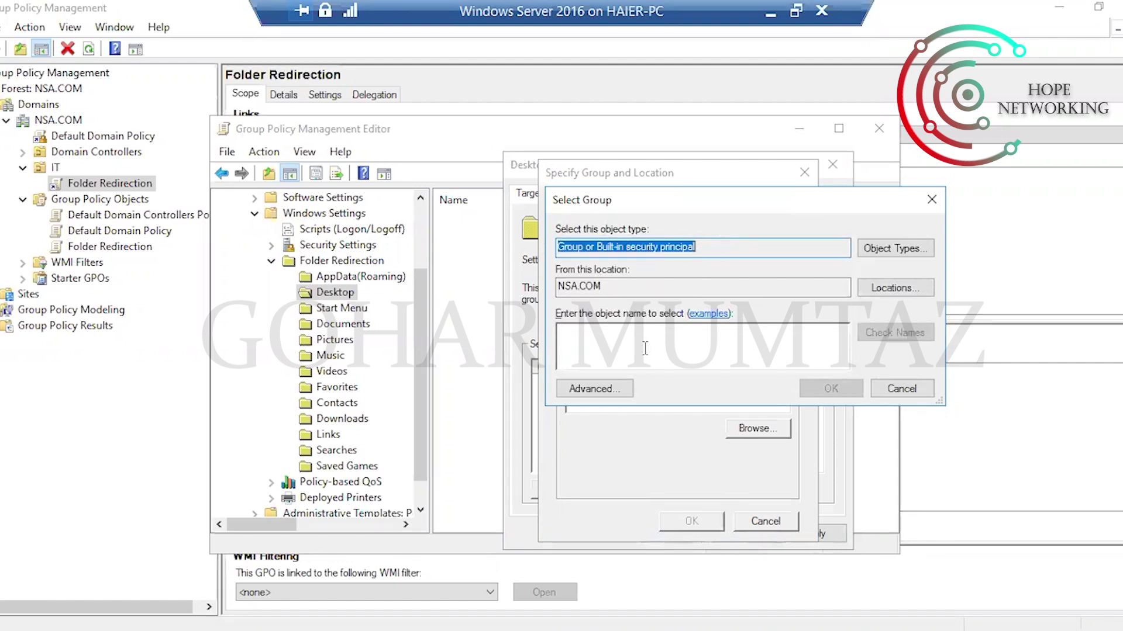
pyautogui.click(601, 340)
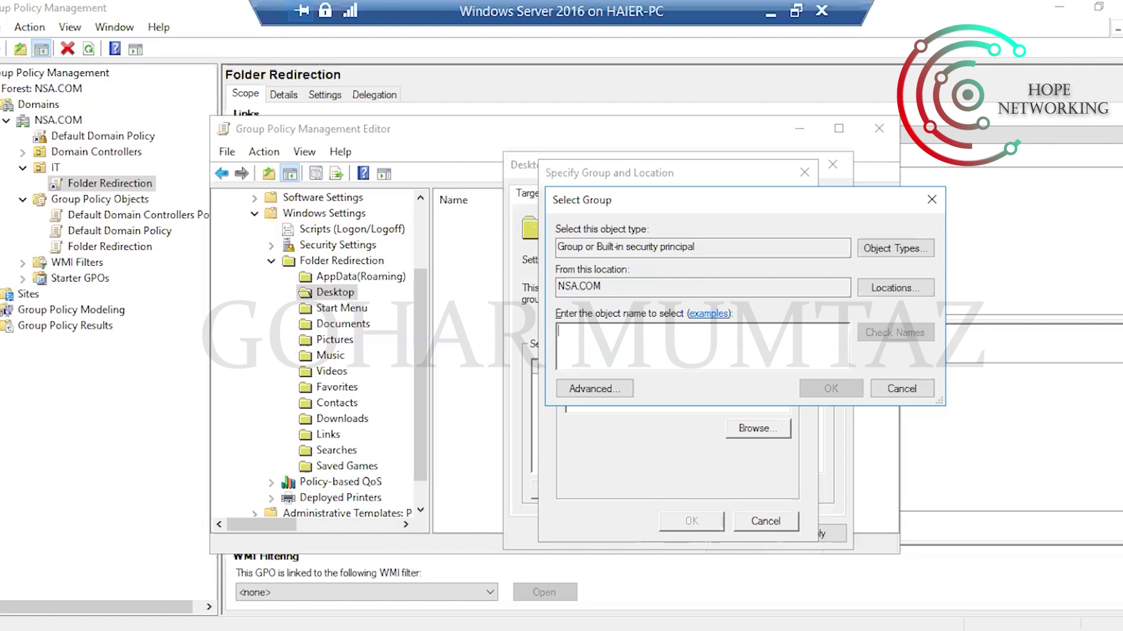
pyautogui.write('mit')
pyautogui.click(910, 329)
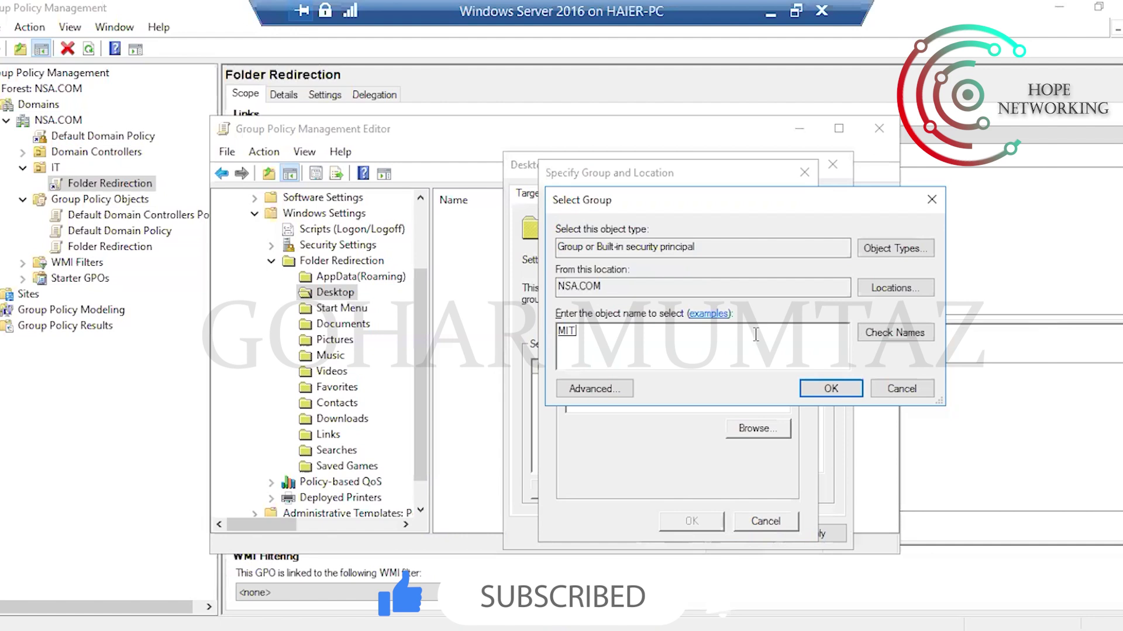
pyautogui.press('BackSpace')
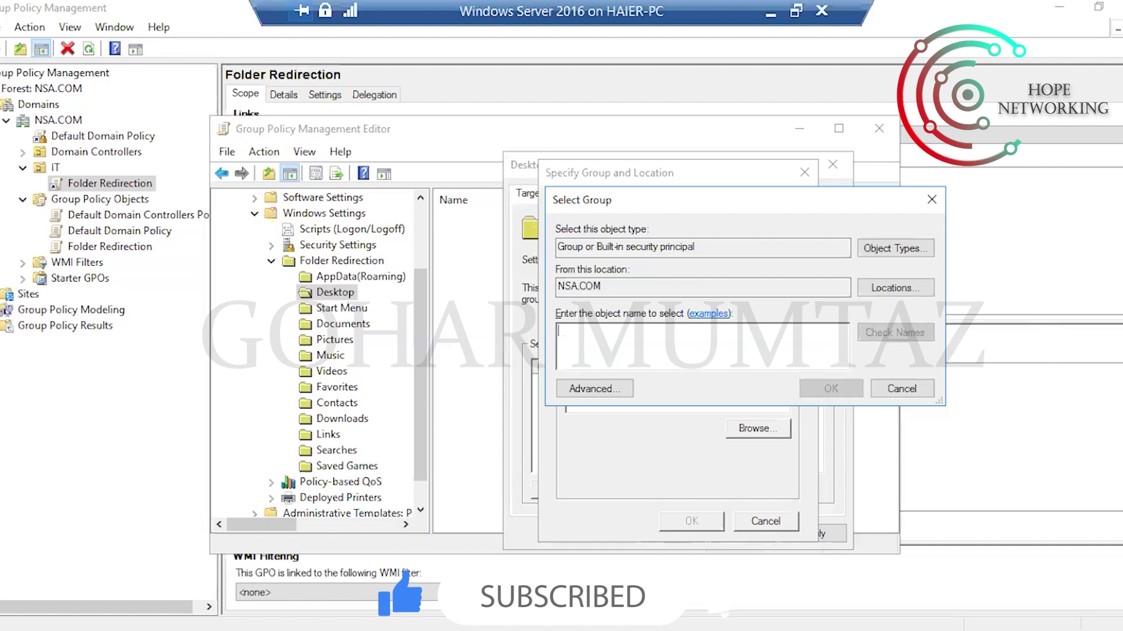
# Search the NSA.COM domain for all groups and pick MIT from the IT container
pyautogui.click(603, 388)
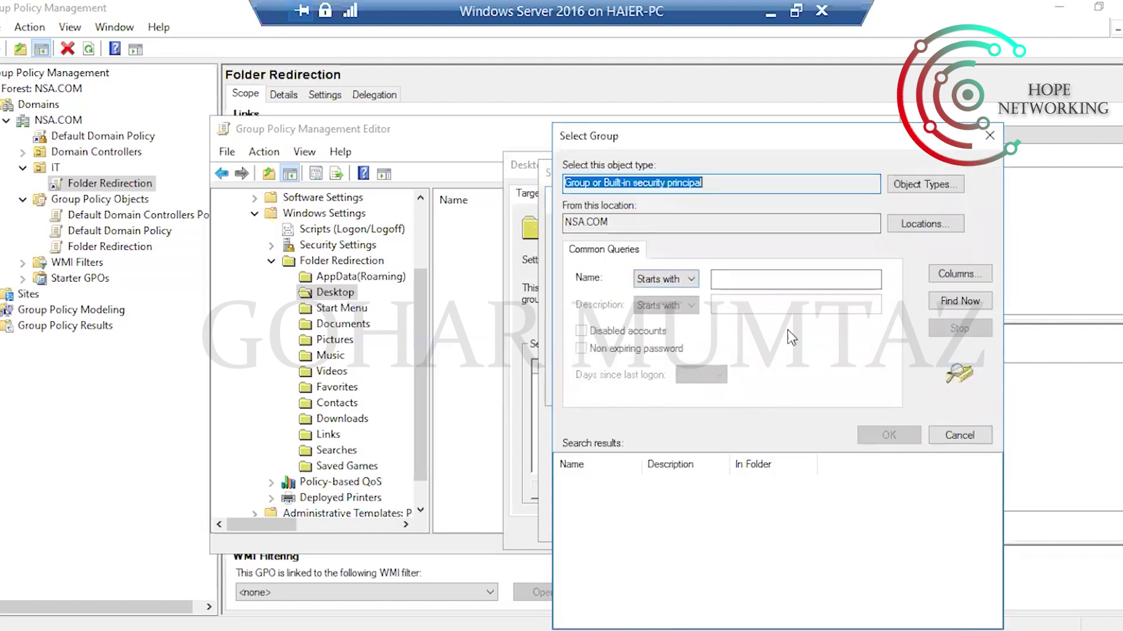
pyautogui.click(965, 305)
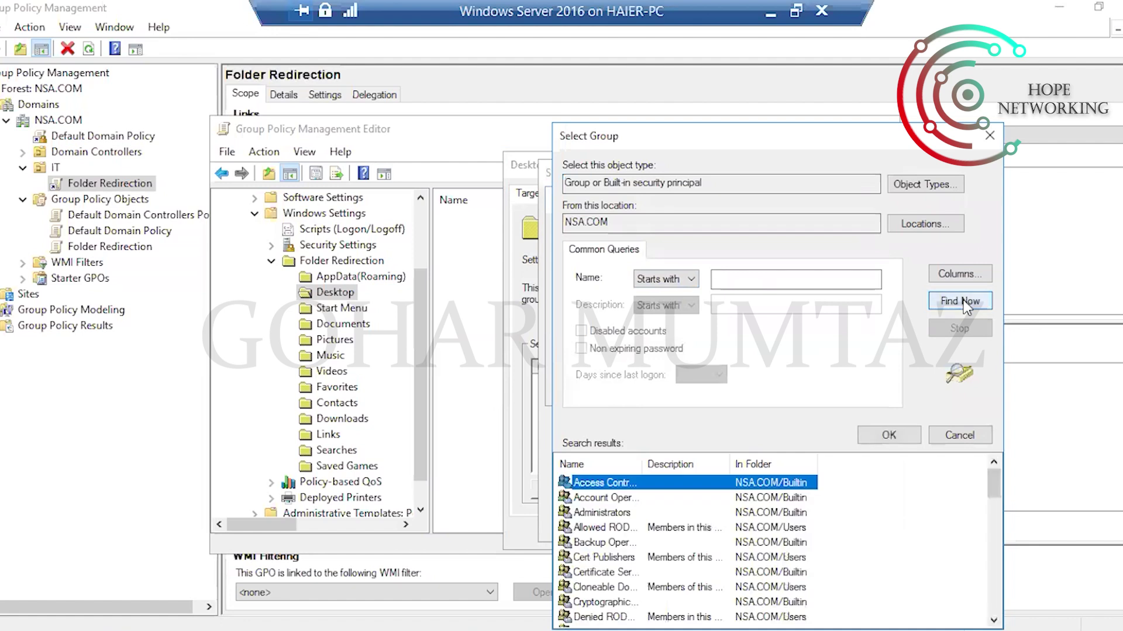
pyautogui.moveTo(999, 488); pyautogui.dragTo(977, 557)
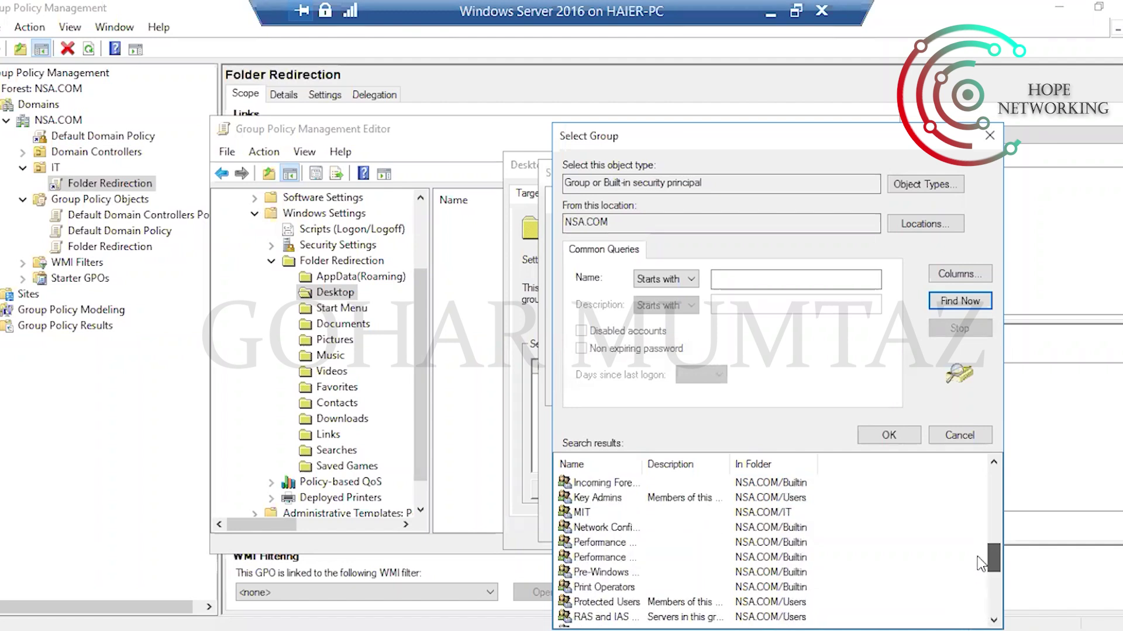
pyautogui.click(581, 513)
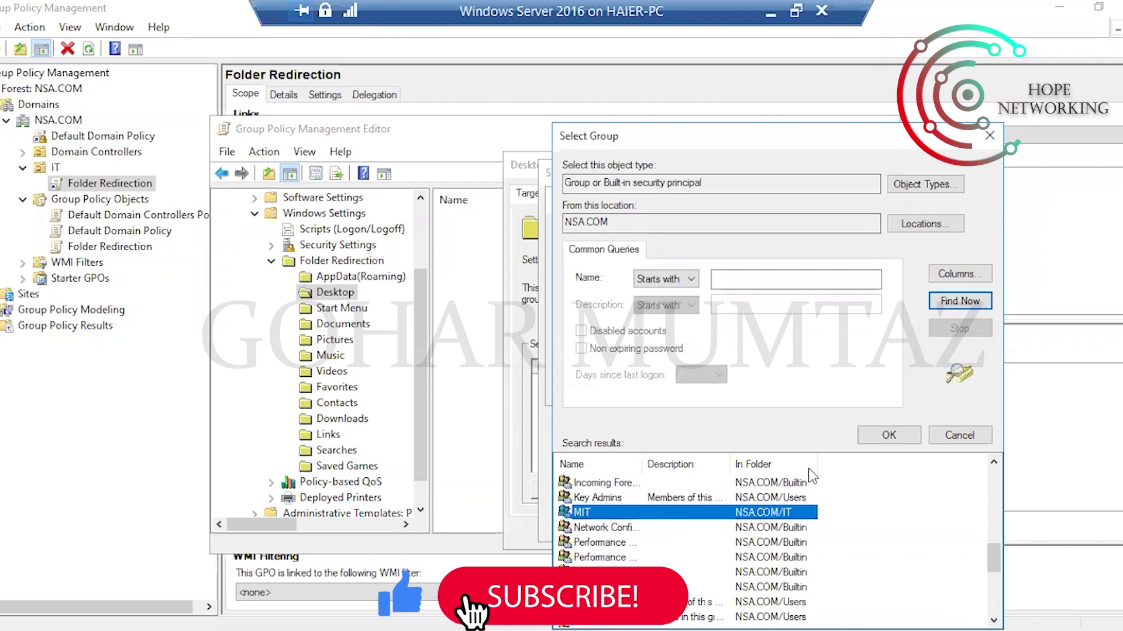
pyautogui.click(888, 435)
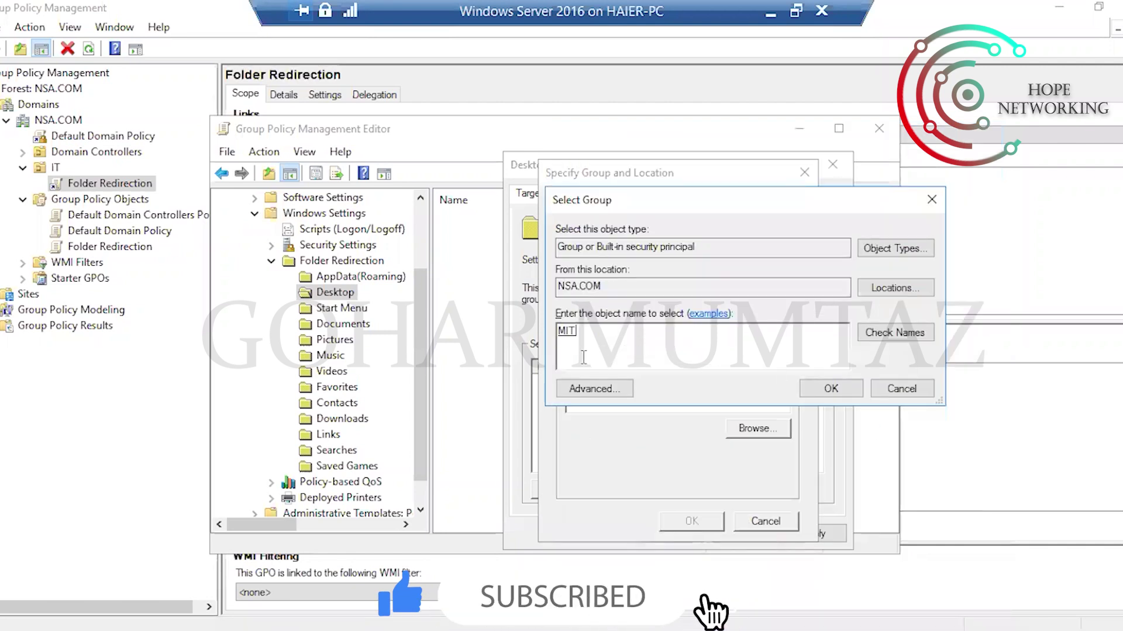
# Enter MIT as the object name, check it and accept it as the security group
pyautogui.moveTo(618, 331); pyautogui.dragTo(514, 332)
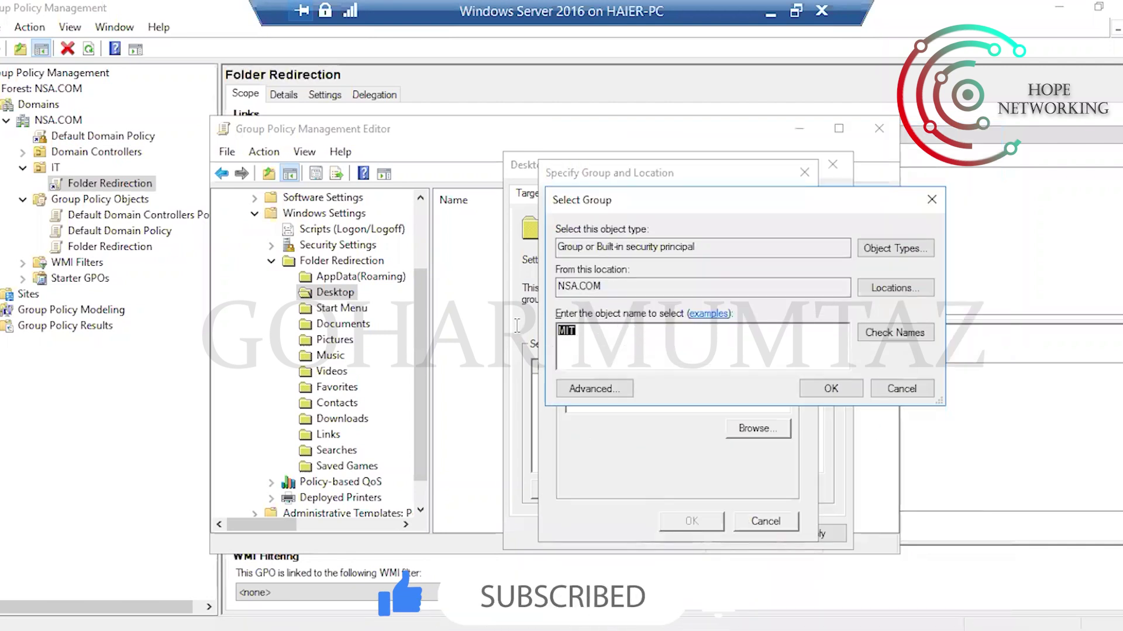
pyautogui.write('mit')
pyautogui.click(907, 336)
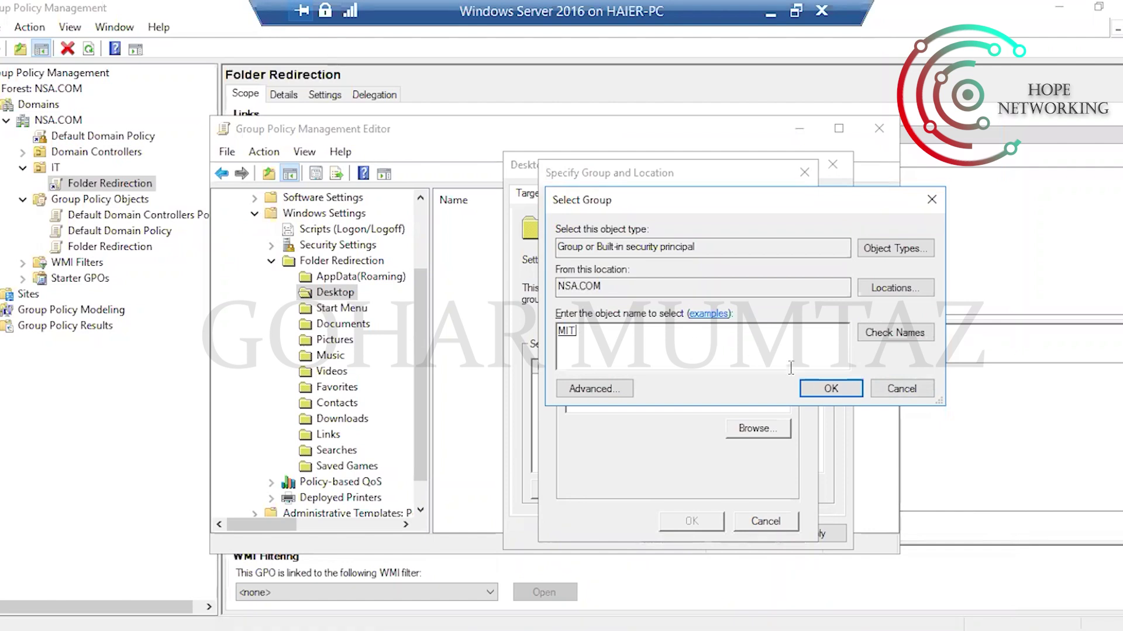
pyautogui.click(819, 390)
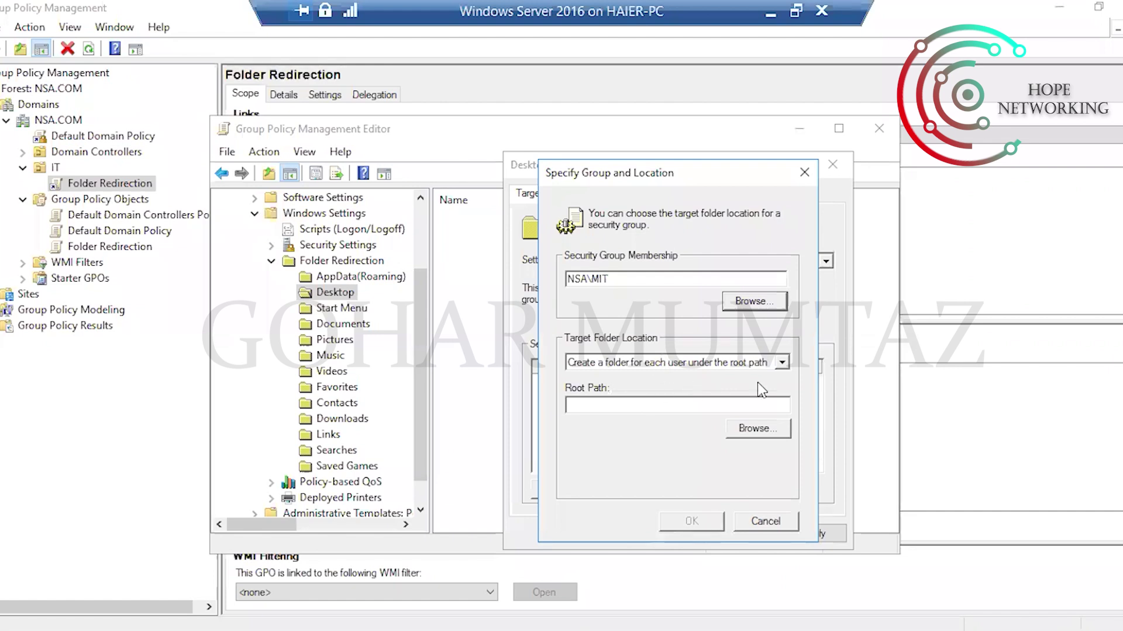
# Choose to create a folder for each user under the root path, and begin the root path with \\
pyautogui.click(780, 362)
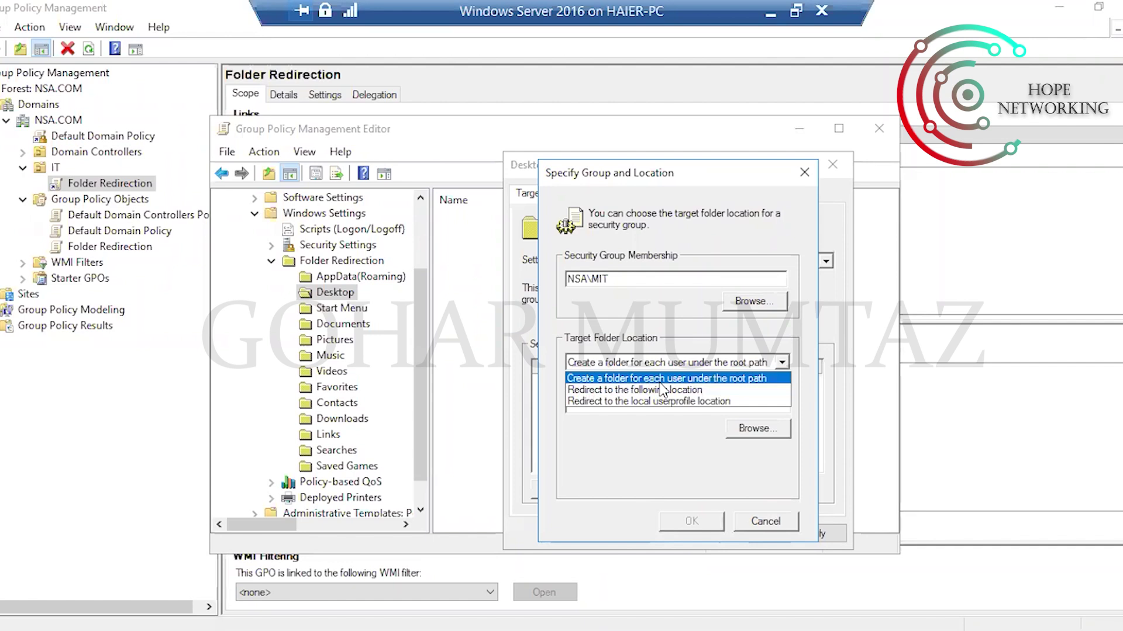
pyautogui.click(732, 381)
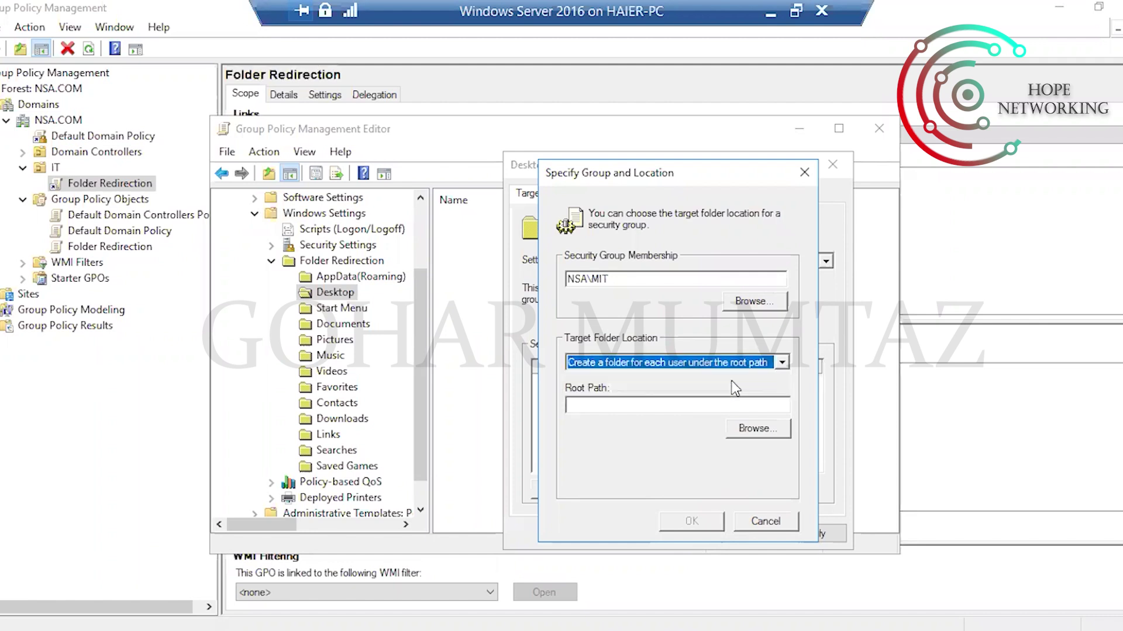
pyautogui.click(587, 403)
pyautogui.click(758, 429)
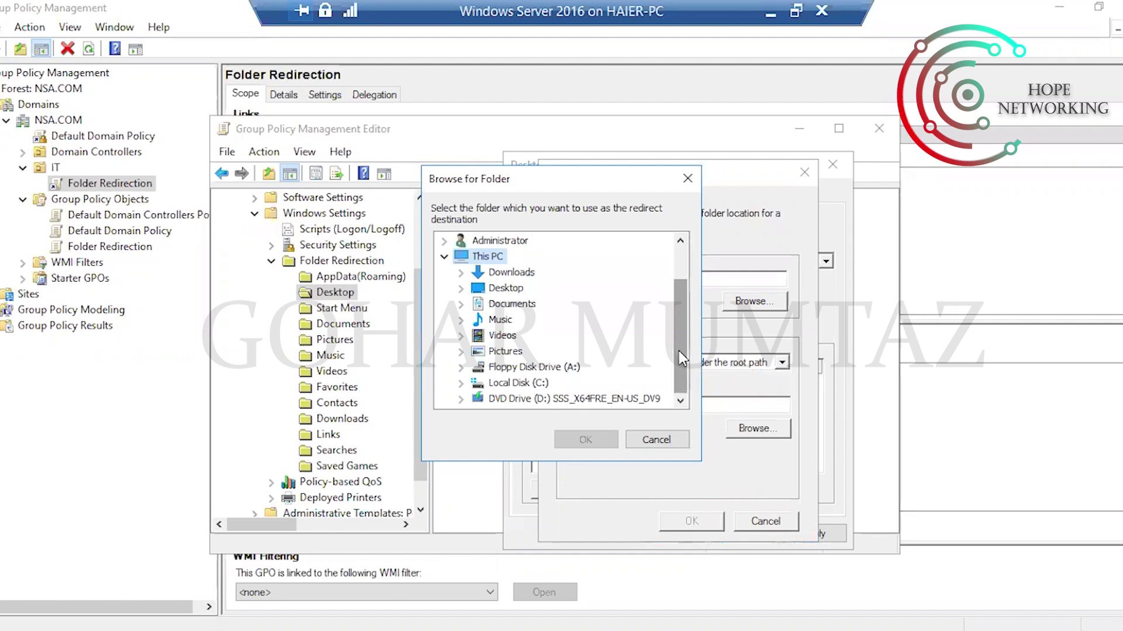
pyautogui.click(651, 444)
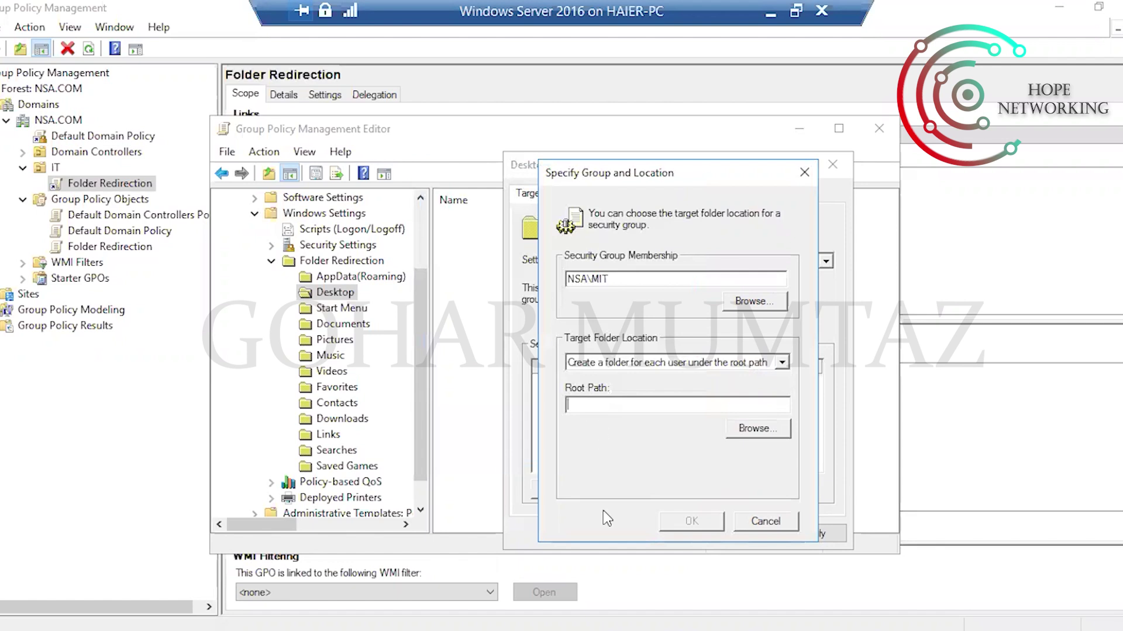
pyautogui.write('\\\\')
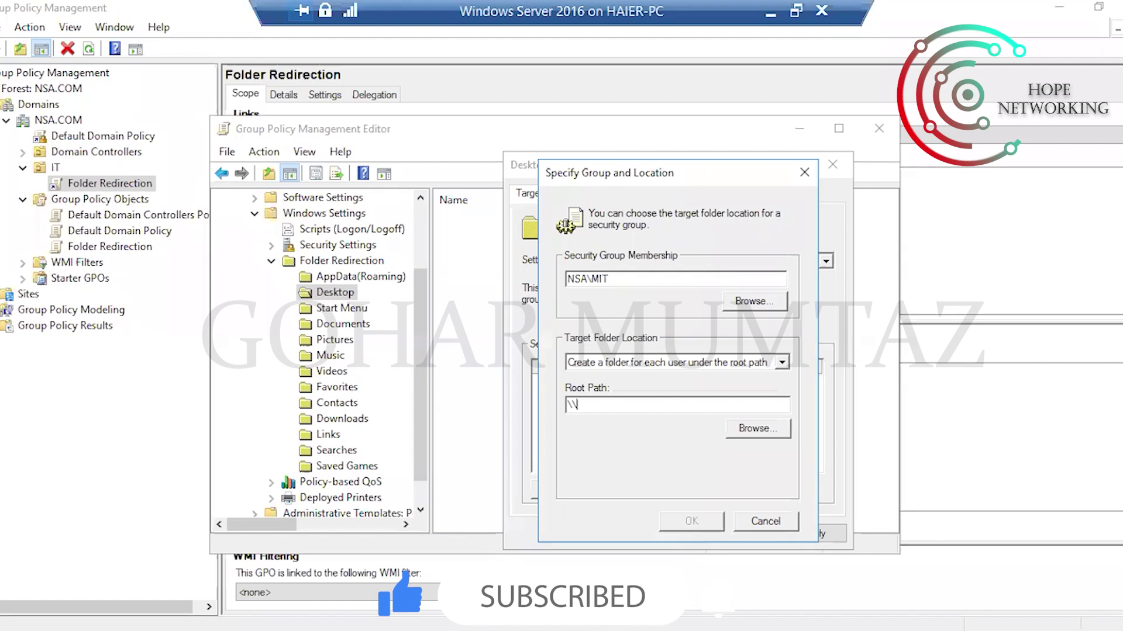
# Look up the server's IPv4 address by running ipconfig in a command prompt, then close the prompt
pyautogui.press('super+r')
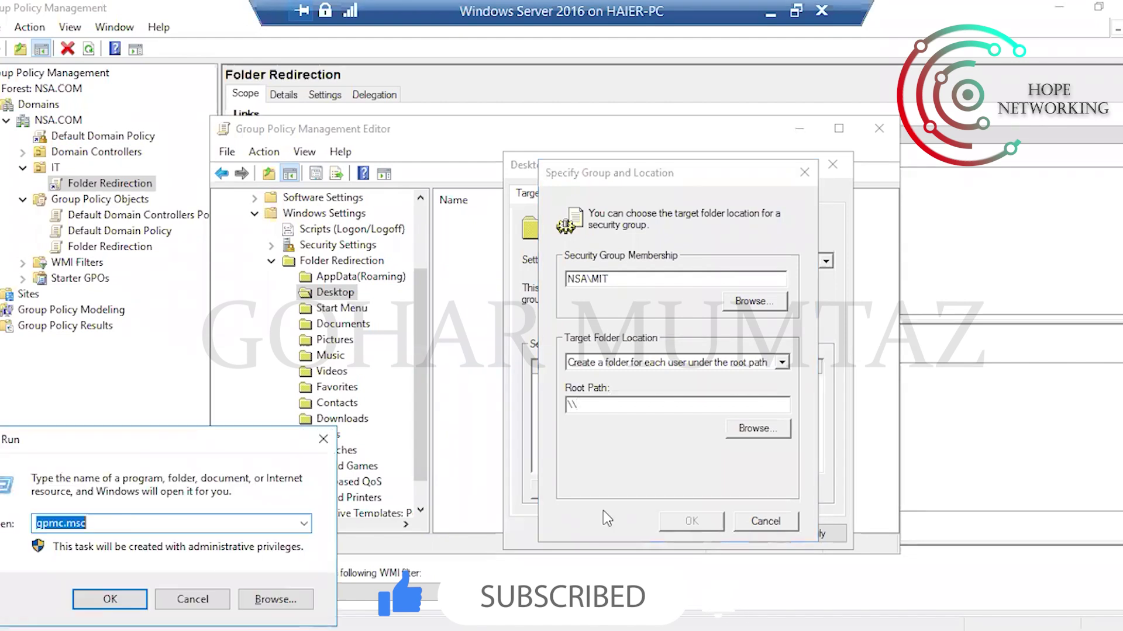
pyautogui.write('cmd')
pyautogui.press('Return')
pyautogui.write('ipconfig')
pyautogui.press('Return')
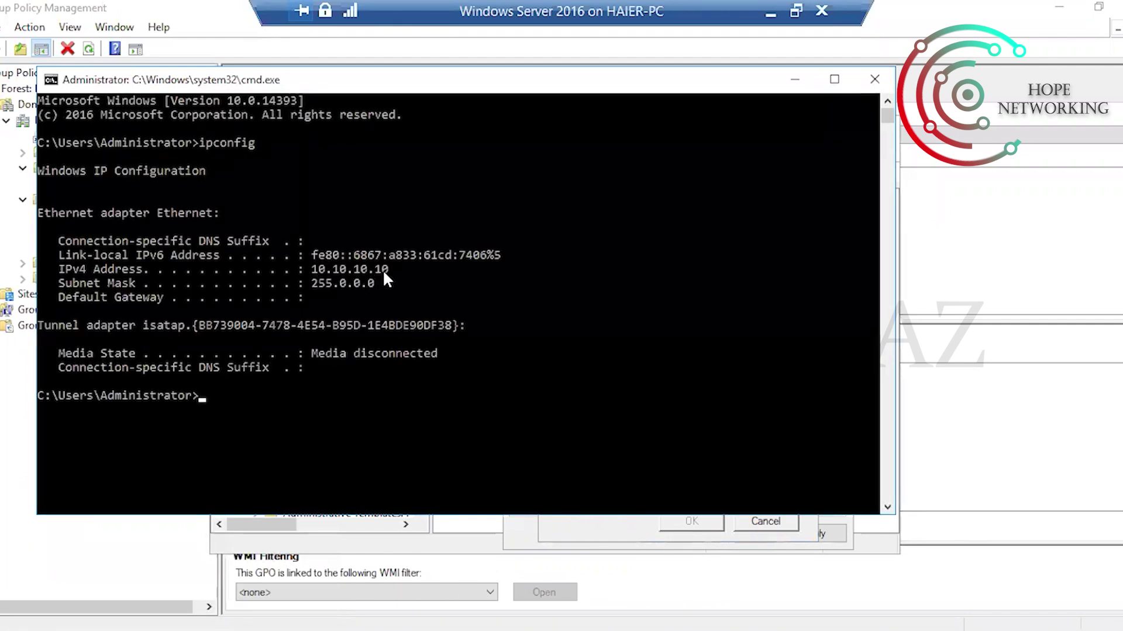
pyautogui.click(874, 79)
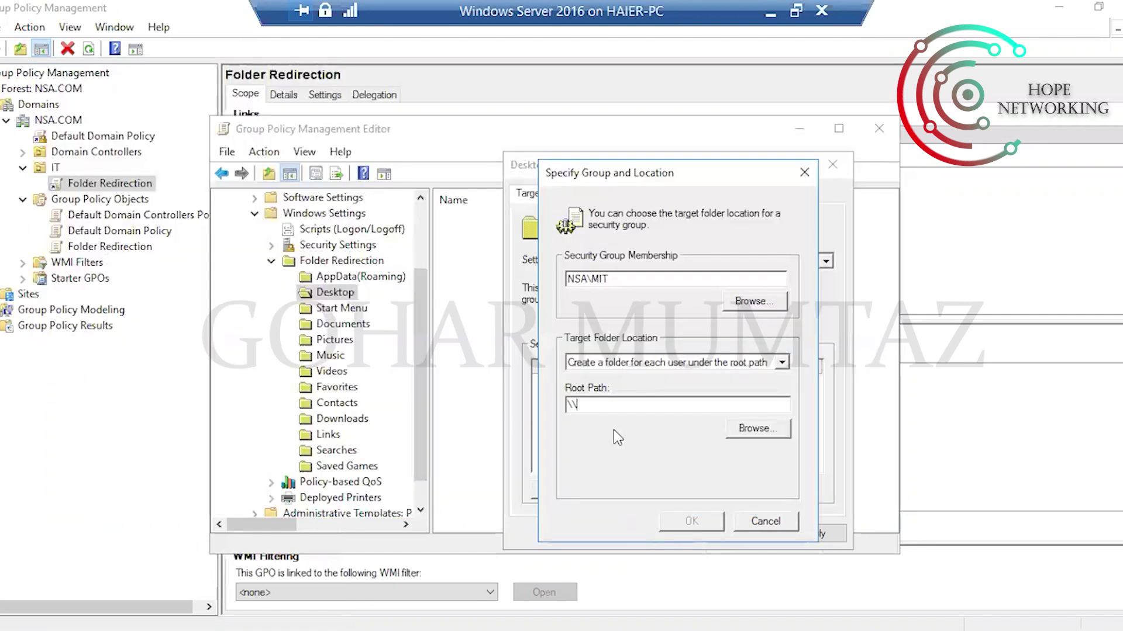
# Complete the root path as \\10.10.10.10\Data, apply the Desktop redirection settings and close the policy editor
pyautogui.write('10.10.10.10\\Data')
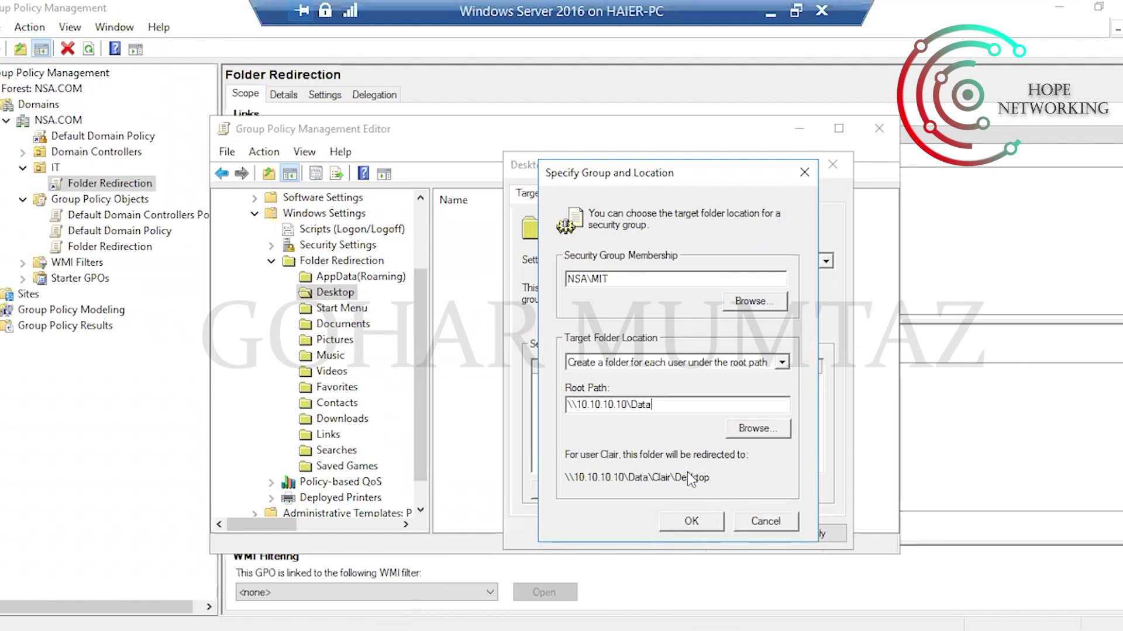
pyautogui.click(693, 521)
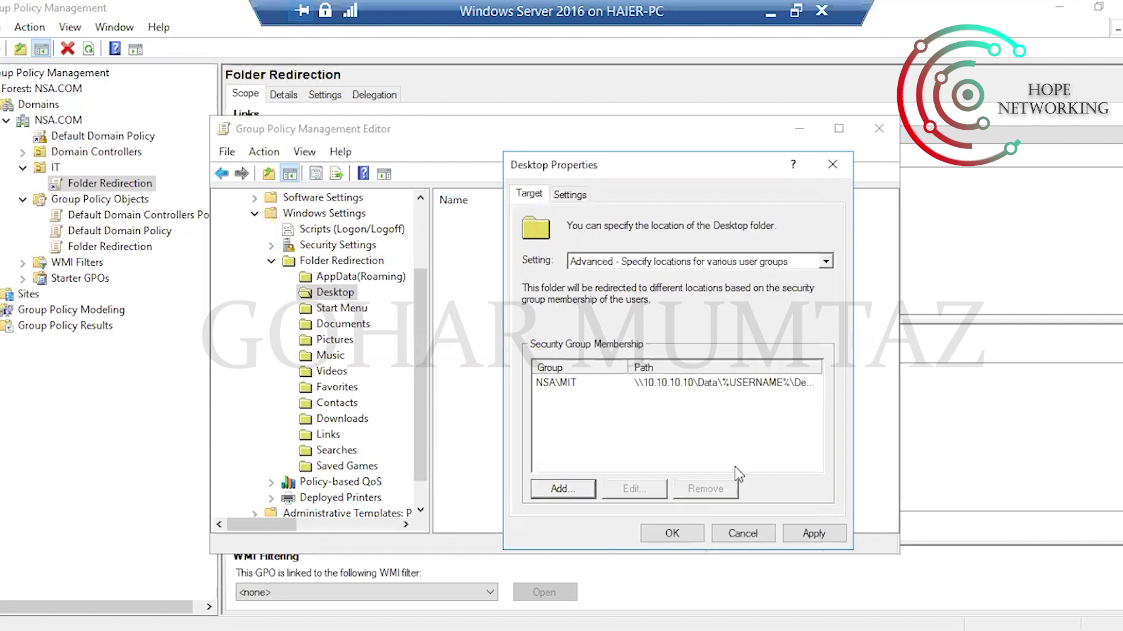
pyautogui.click(835, 533)
pyautogui.click(640, 416)
pyautogui.click(672, 533)
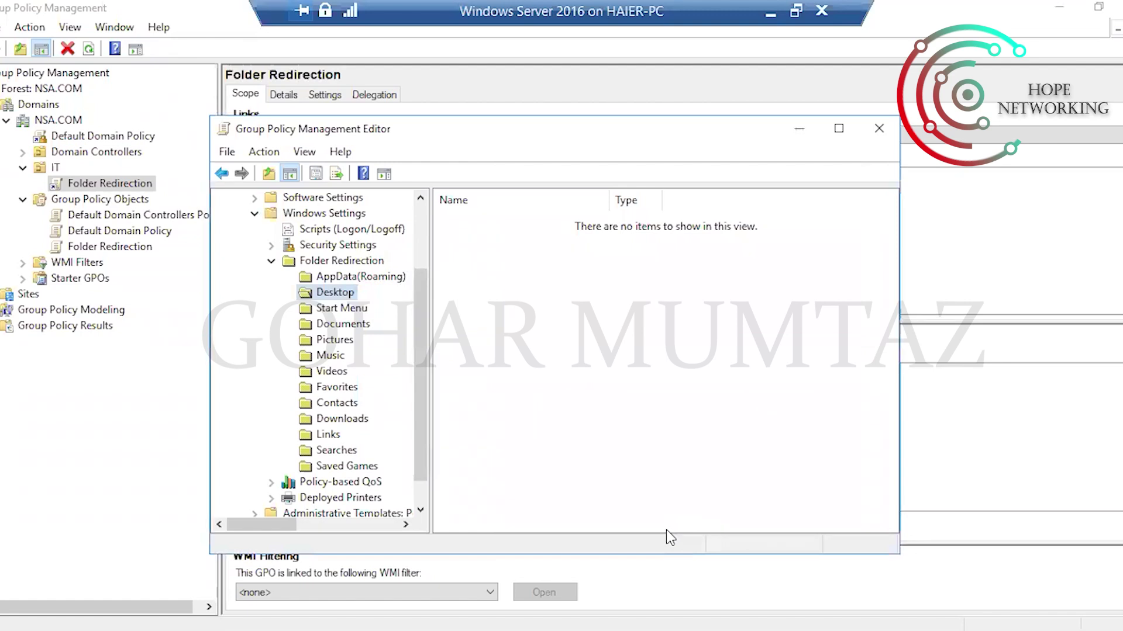
pyautogui.click(879, 130)
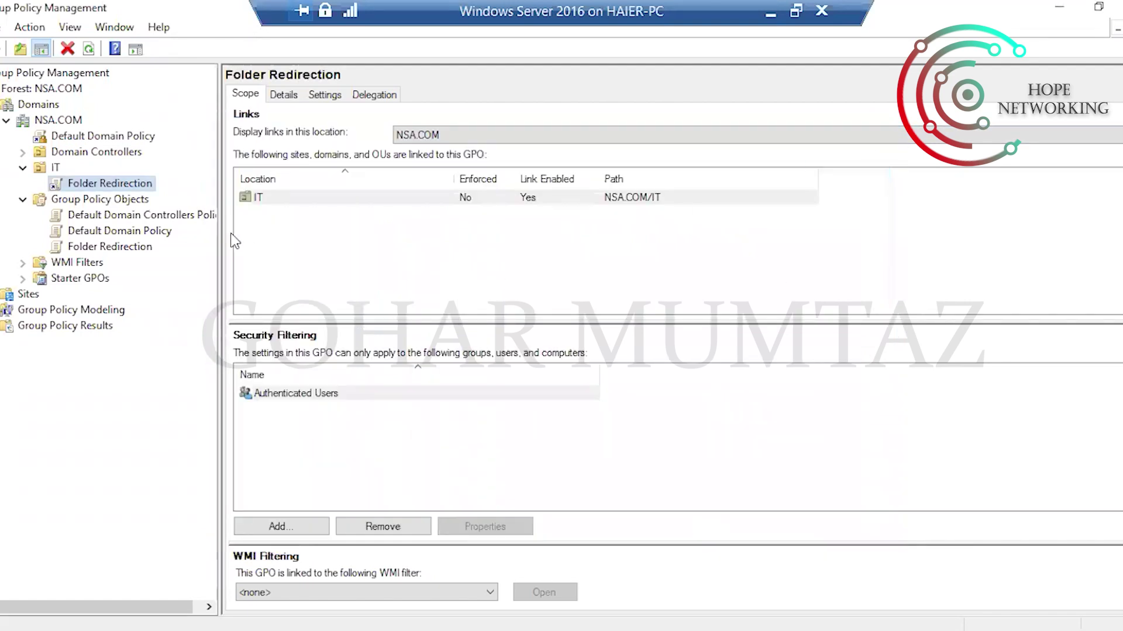
# Enforce the Folder Redirection policy link under the IT organizational unit
pyautogui.rightClick(79, 188)
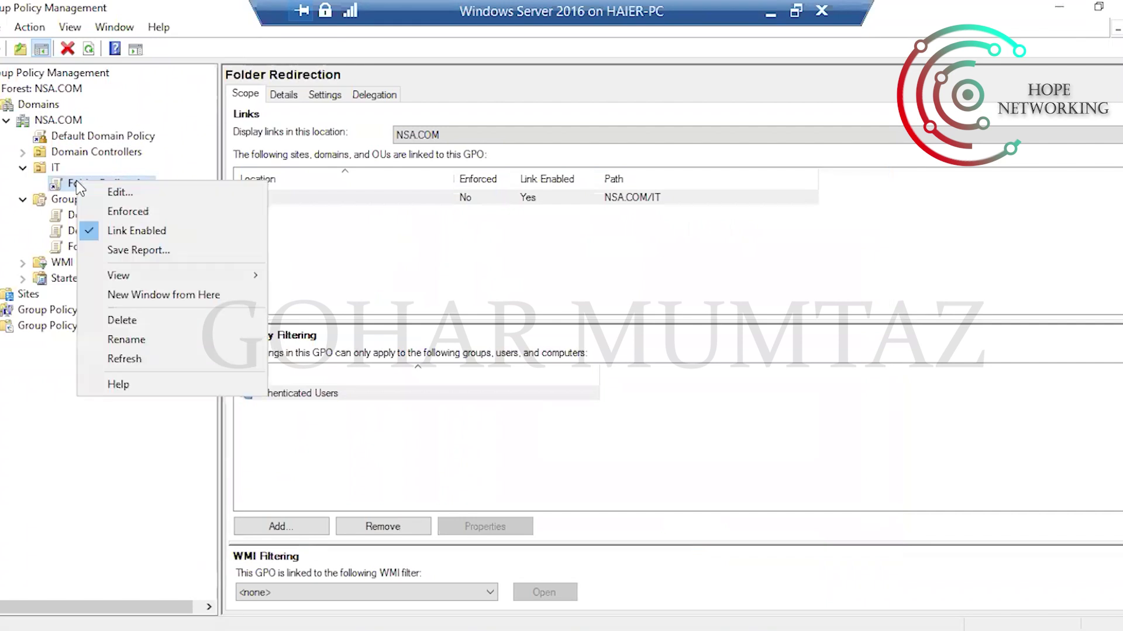
pyautogui.click(120, 211)
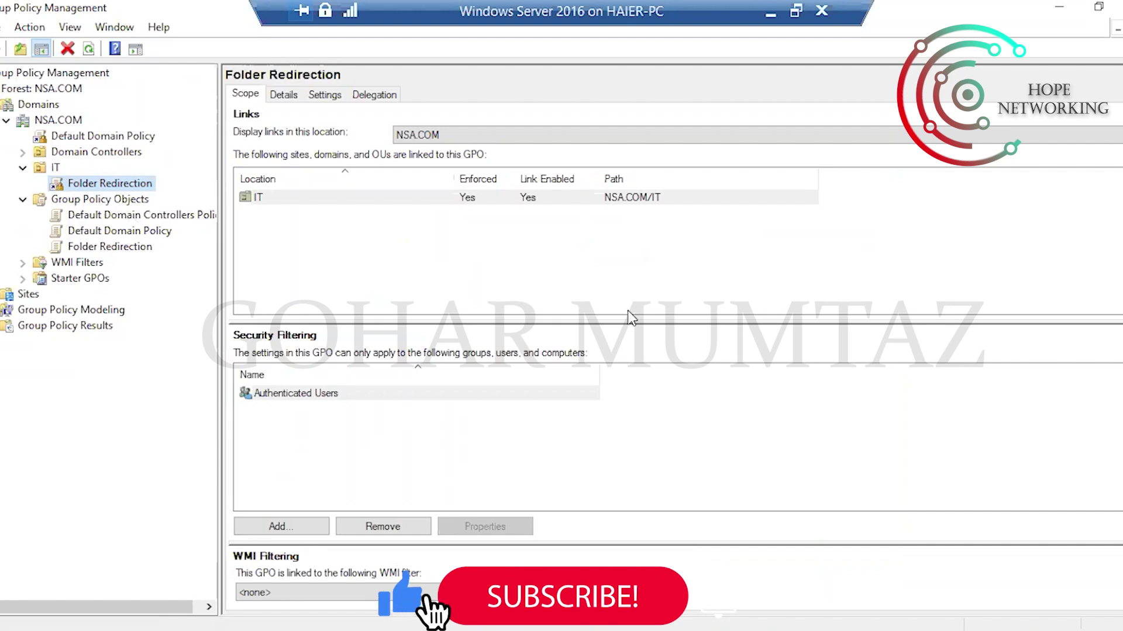
# Open a command prompt on the server and force a Group Policy refresh with gpupdate/force
pyautogui.press('super+r')
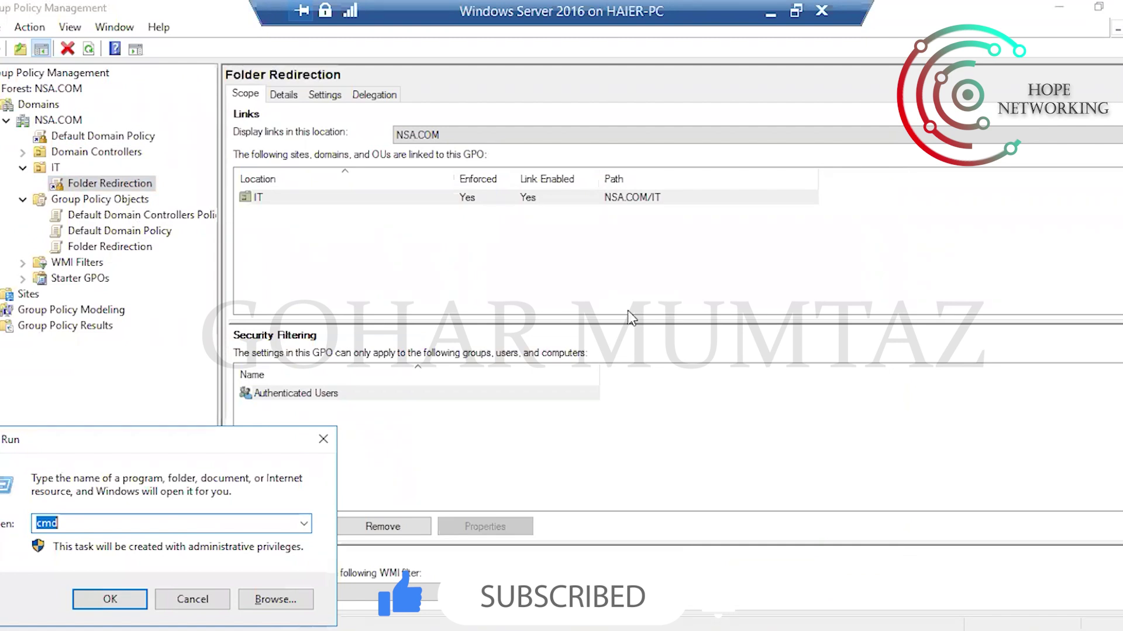
pyautogui.write('\\')
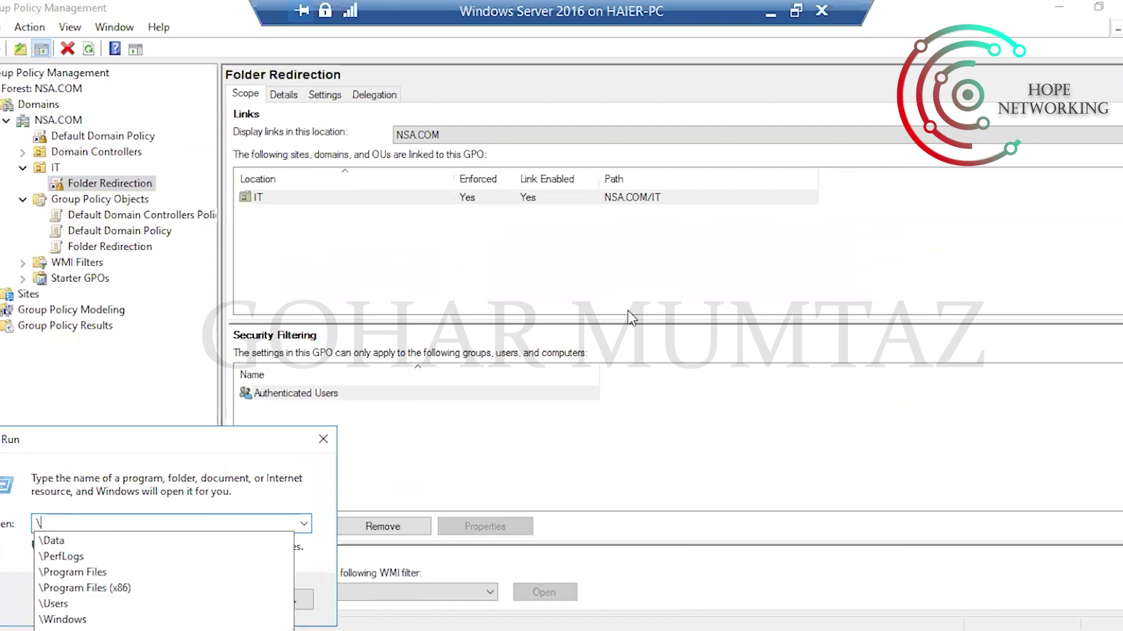
pyautogui.press('BackSpace')
pyautogui.write('cmd')
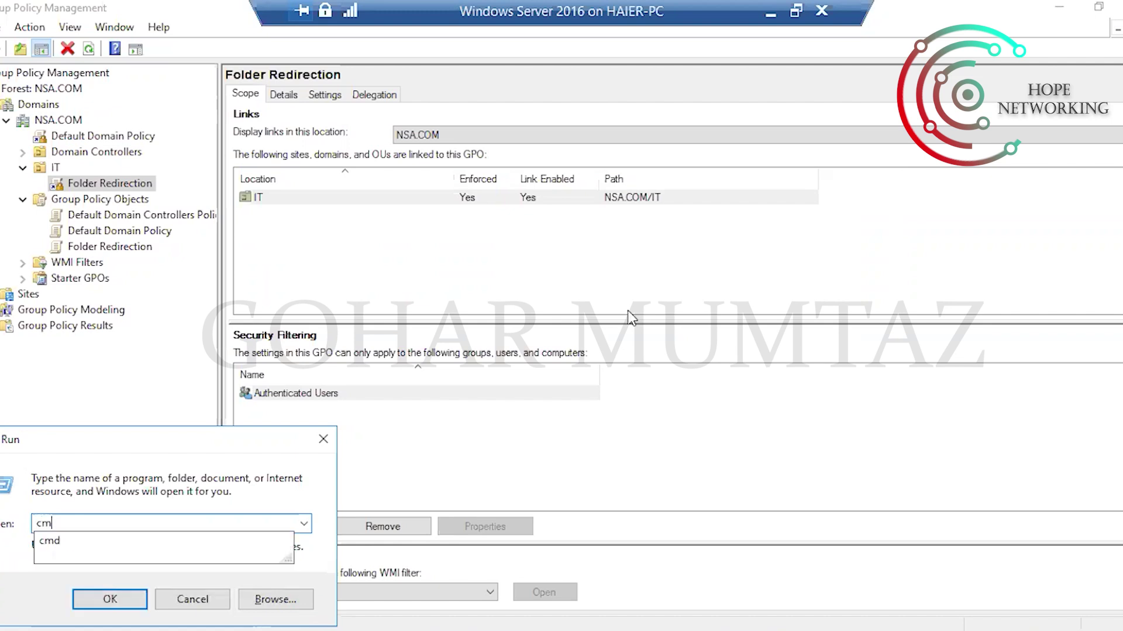
pyautogui.press('Return')
pyautogui.write('gpupdate/force')
pyautogui.press('Return')
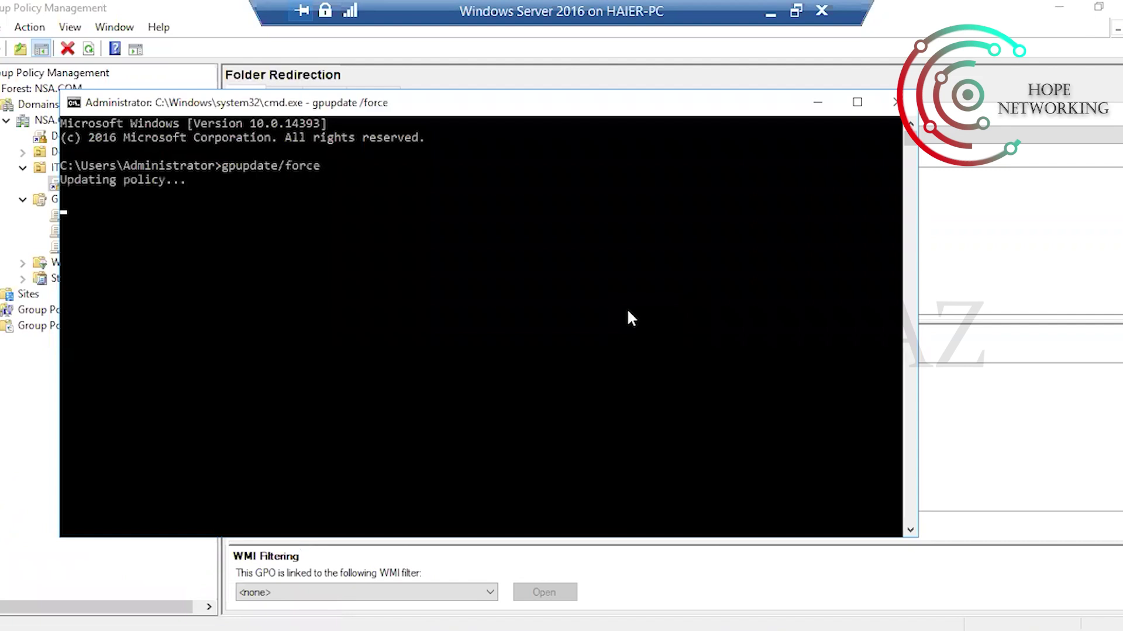
pyautogui.press('super')
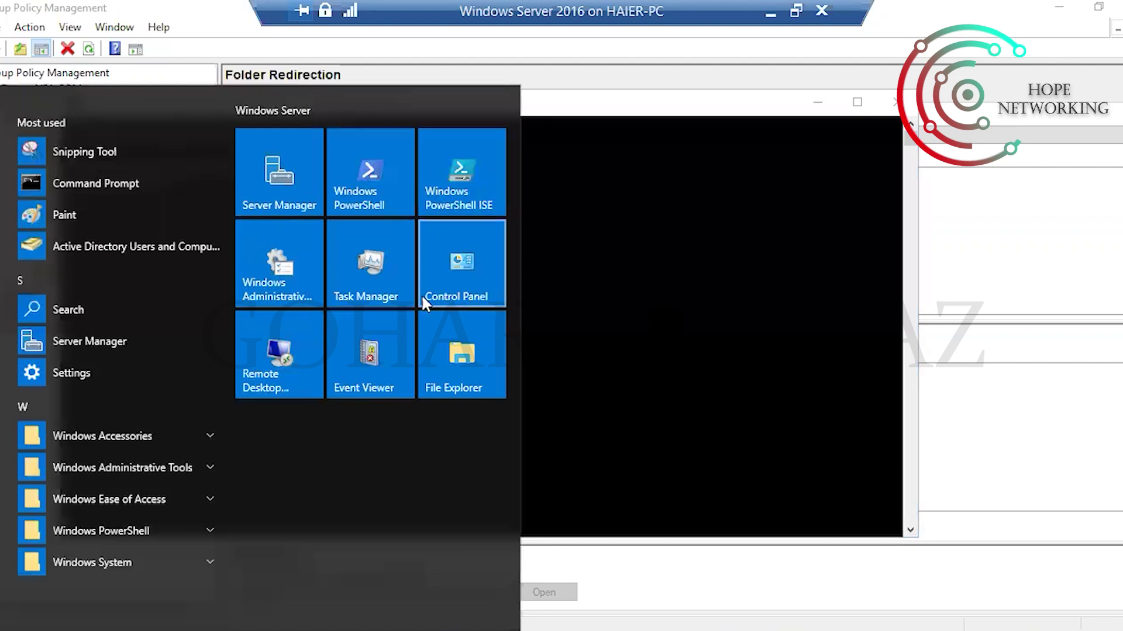
pyautogui.click(376, 174)
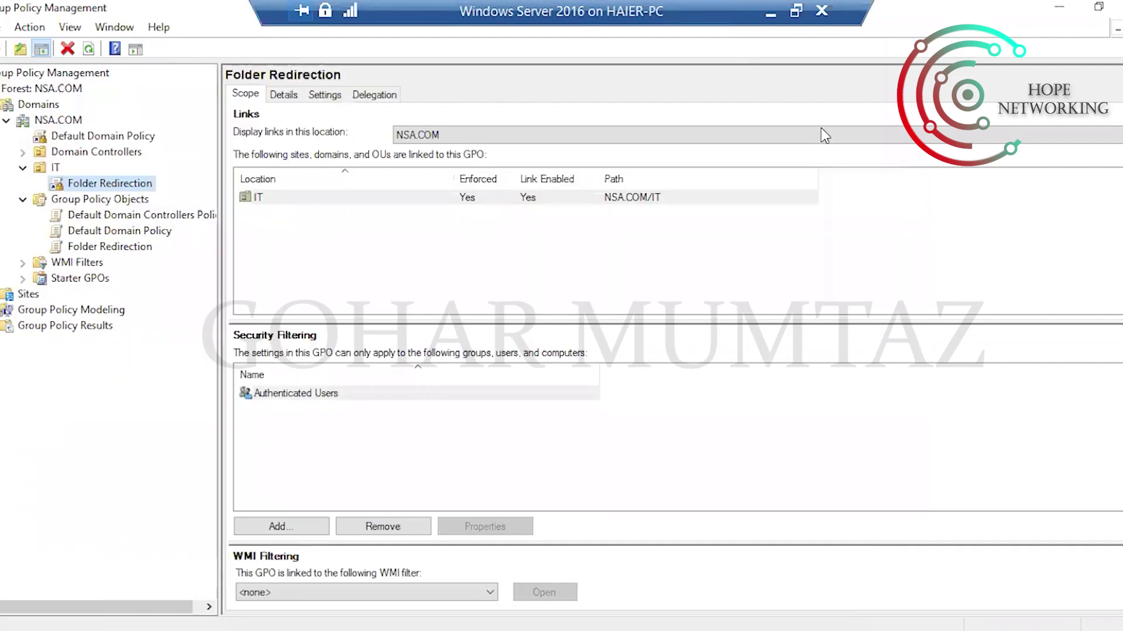
# Switch to the Win 10 Client session and sign in to the displayed domain account with the account password
pyautogui.click(769, 17)
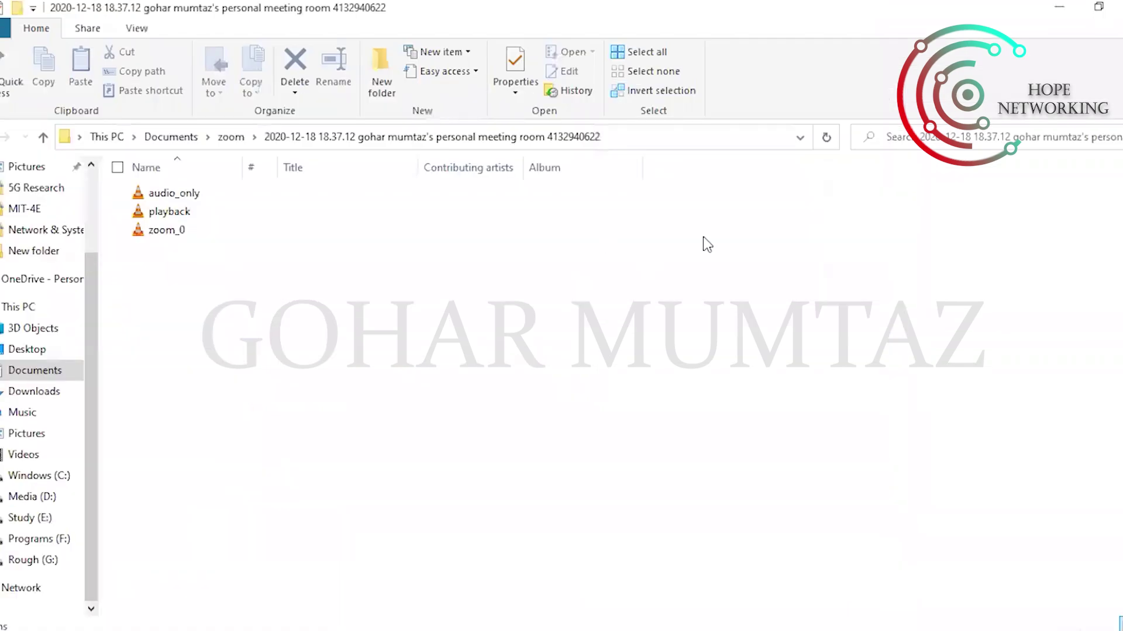
pyautogui.click(1055, 7)
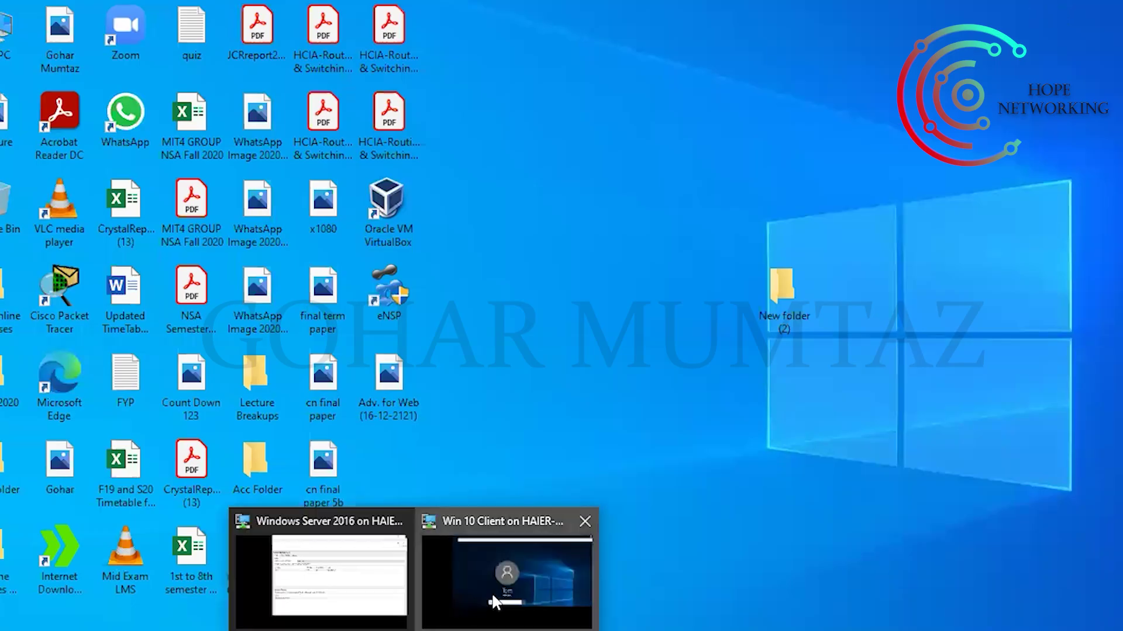
pyautogui.click(491, 591)
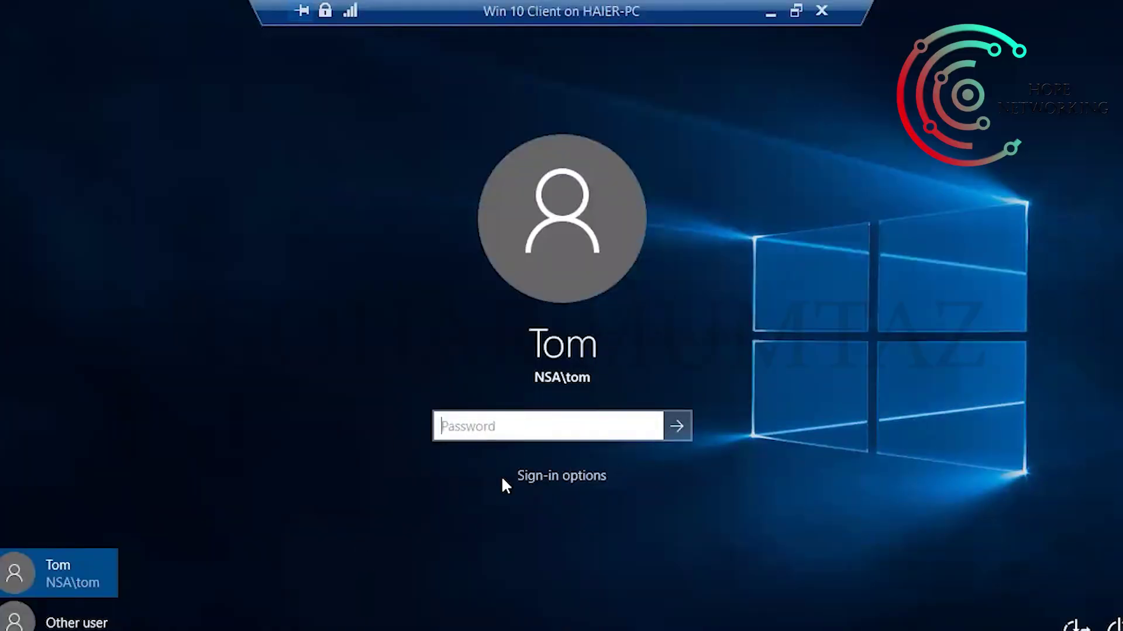
pyautogui.write('****')
pyautogui.press('Return')
pyautogui.press('Return')
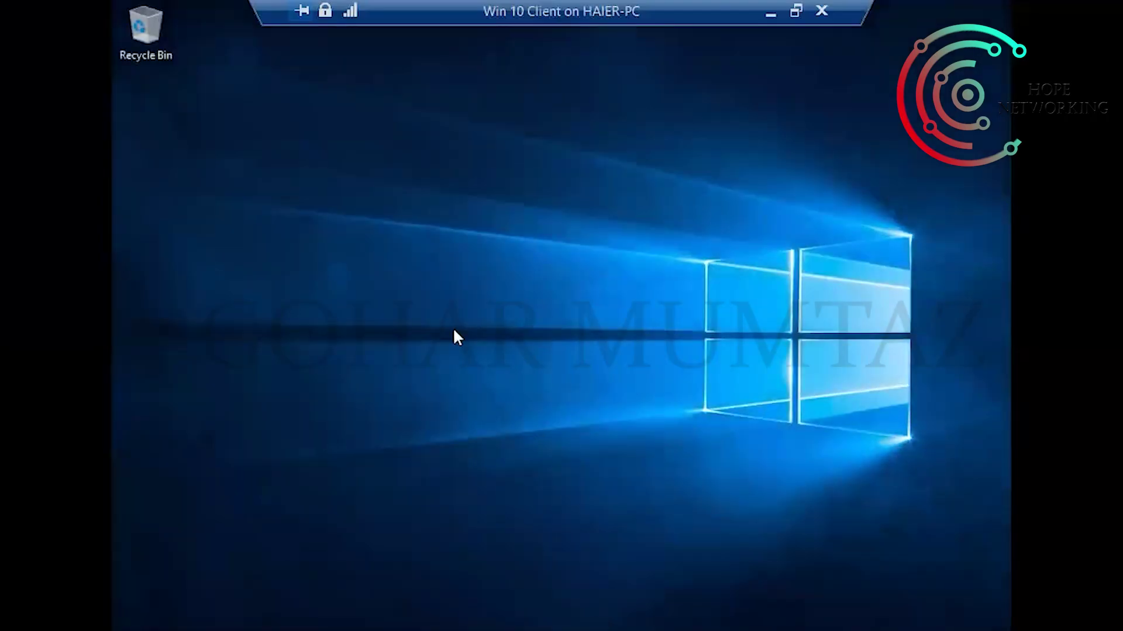
# Refresh the client's desktop and check which account is signed in
pyautogui.rightClick(426, 293)
pyautogui.click(485, 348)
pyautogui.rightClick(485, 348)
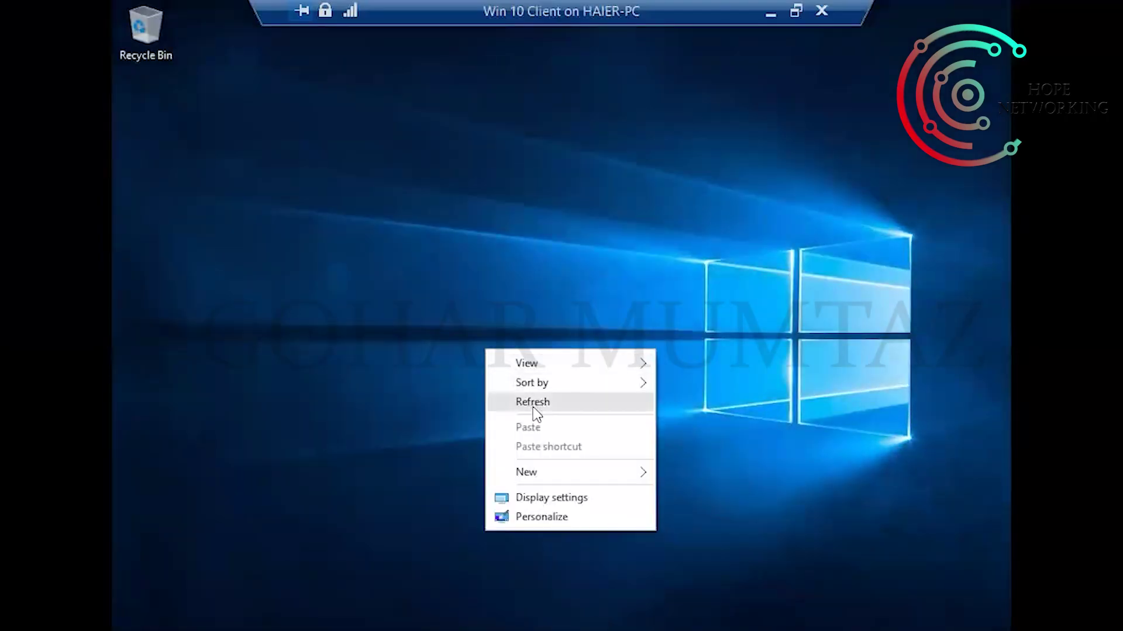
pyautogui.click(533, 407)
pyautogui.press('super')
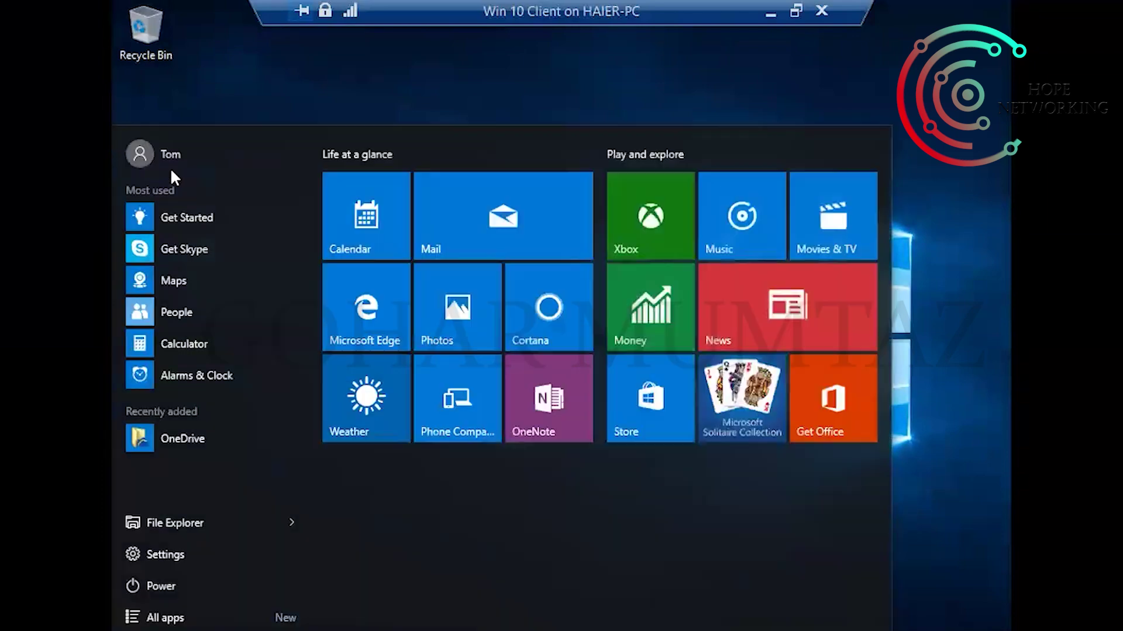
pyautogui.press('super')
pyautogui.rightClick(512, 364)
pyautogui.click(570, 419)
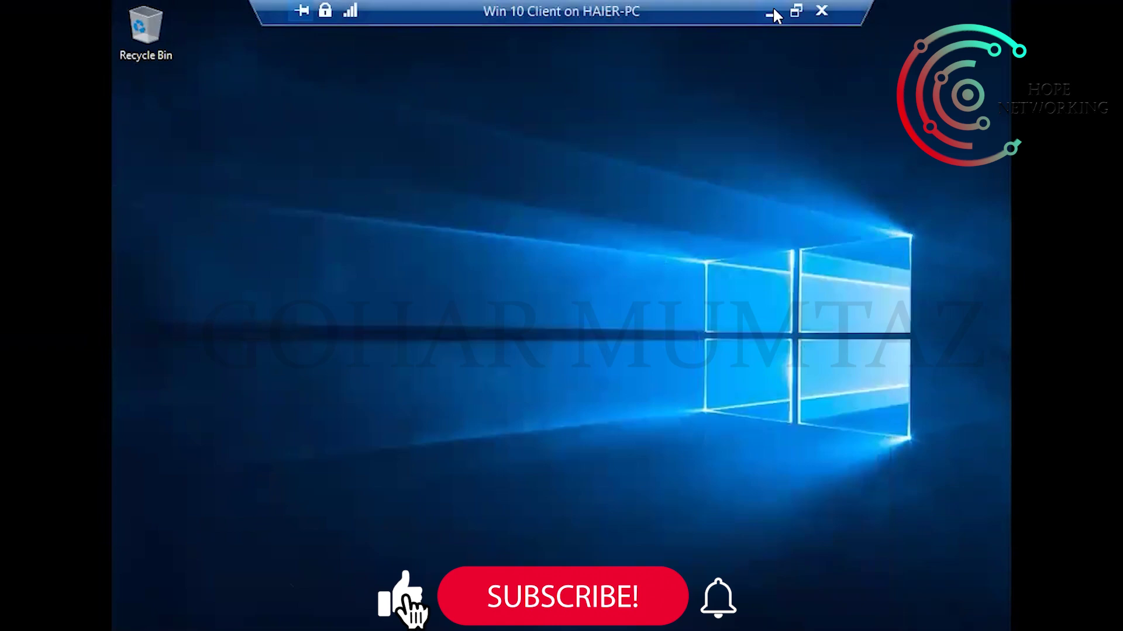
# Switch to the Windows Server 2016 session and open the Data folder on Local Disk (C:)
pyautogui.click(772, 13)
pyautogui.moveTo(414, 629)
pyautogui.click(383, 556)
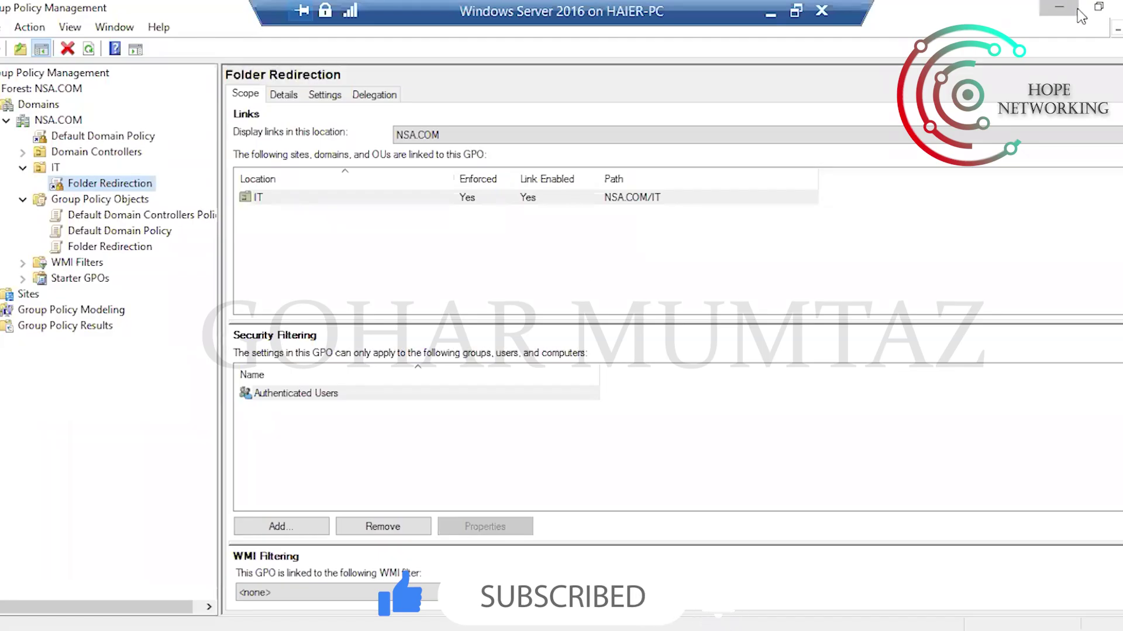
pyautogui.click(1075, 8)
pyautogui.press('super+e')
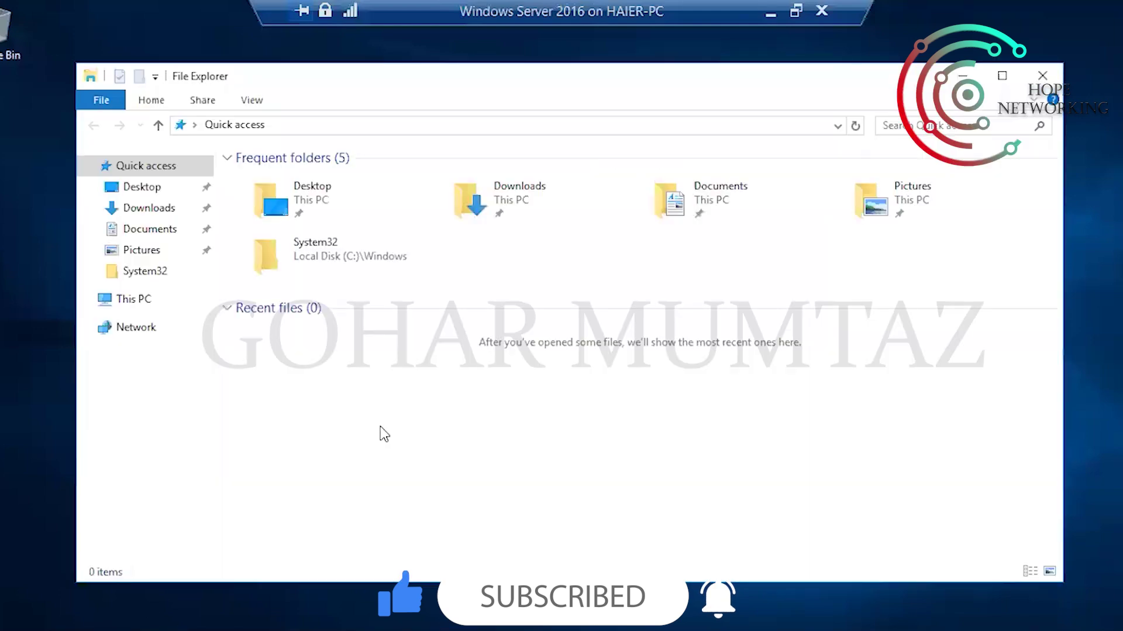
pyautogui.click(132, 297)
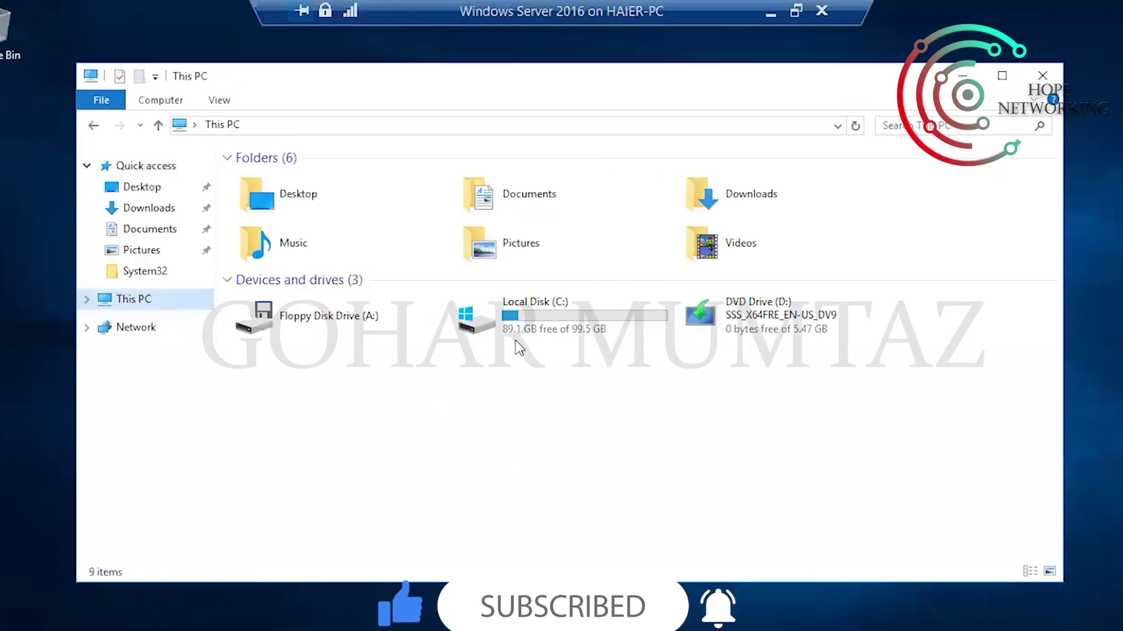
pyautogui.click(559, 330)
pyautogui.doubleClick(559, 330)
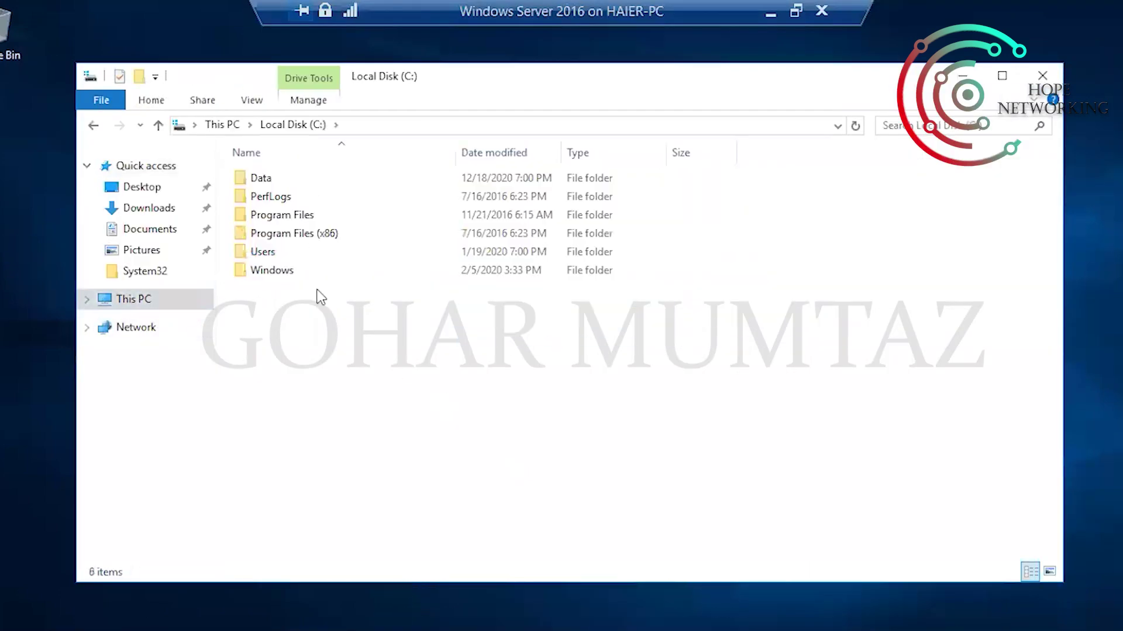
pyautogui.doubleClick(271, 181)
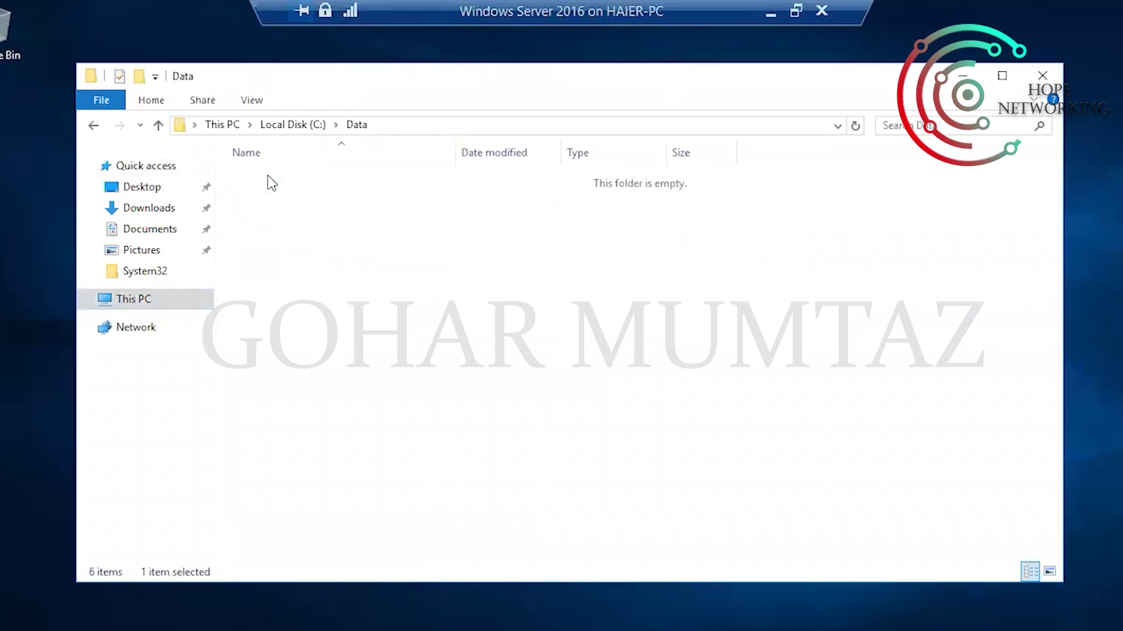
# Refresh the Data folder and reopen it from Local Disk (C:) to check for redirected user folders
pyautogui.rightClick(509, 251)
pyautogui.click(555, 322)
pyautogui.press('BackSpace')
pyautogui.click(408, 286)
pyautogui.doubleClick(262, 178)
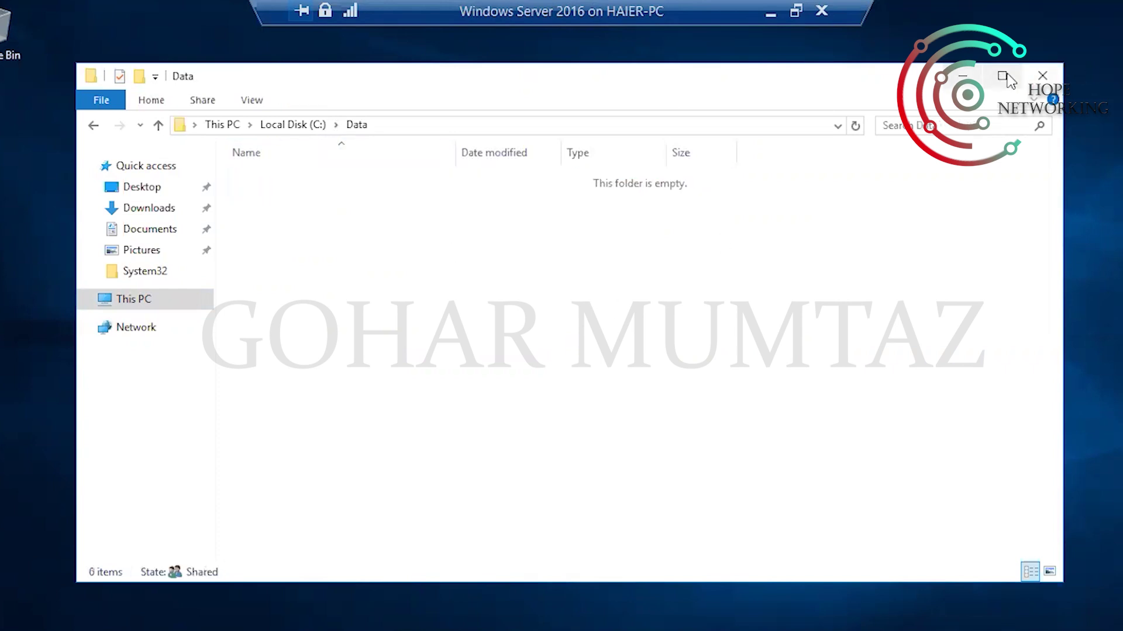
pyautogui.press('BackSpace')
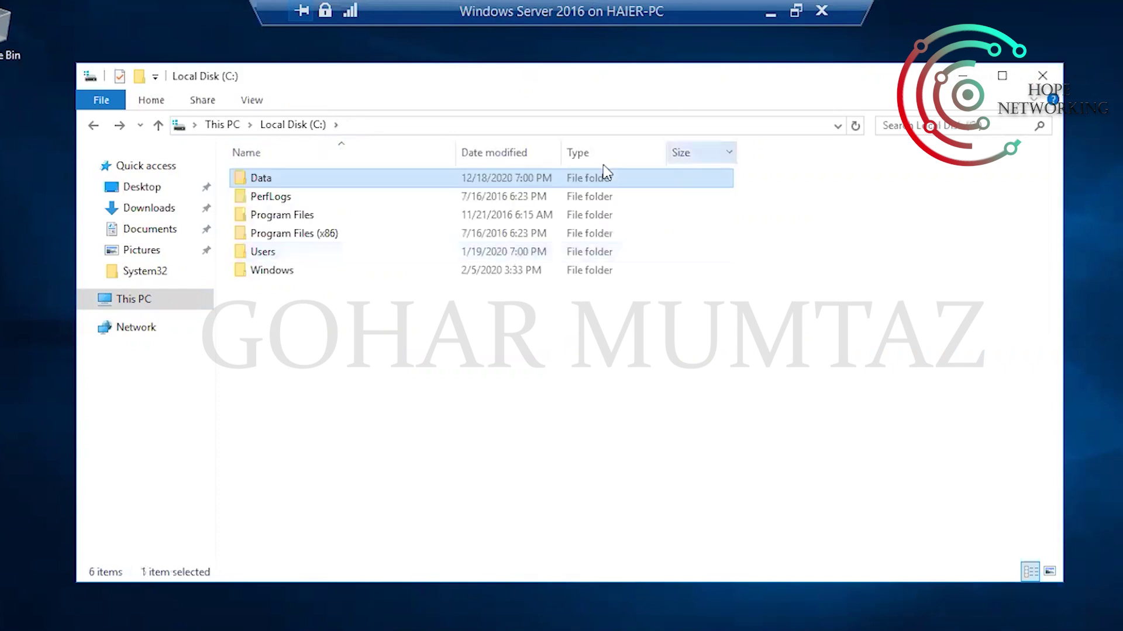
pyautogui.click(565, 390)
pyautogui.doubleClick(261, 178)
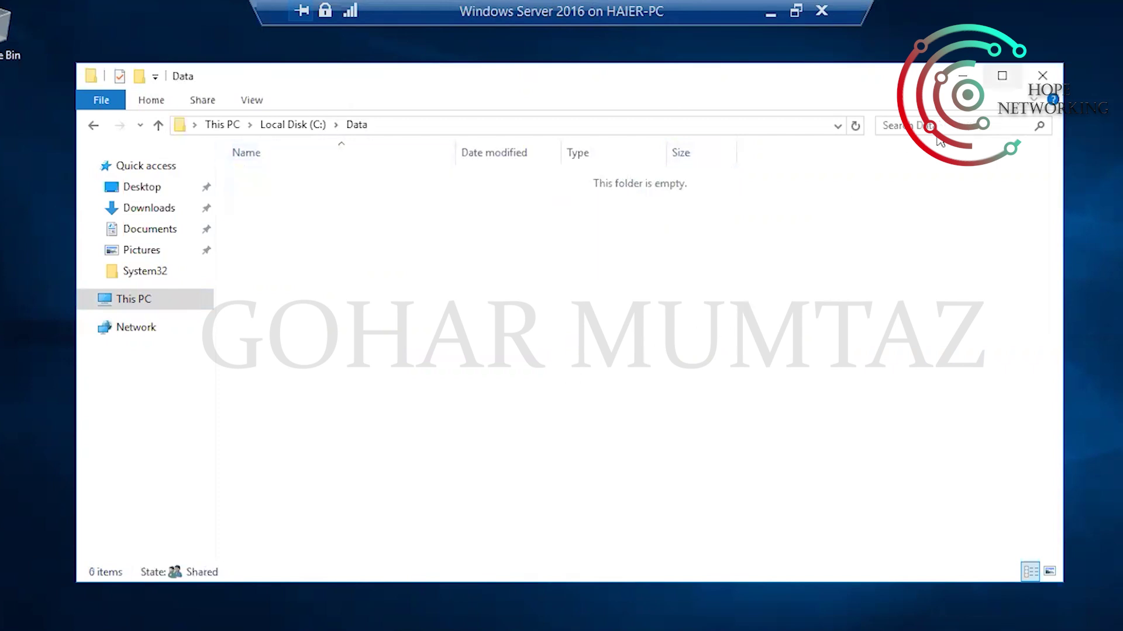
# Return to the Win 10 Client session and sign out the current domain user
pyautogui.click(962, 75)
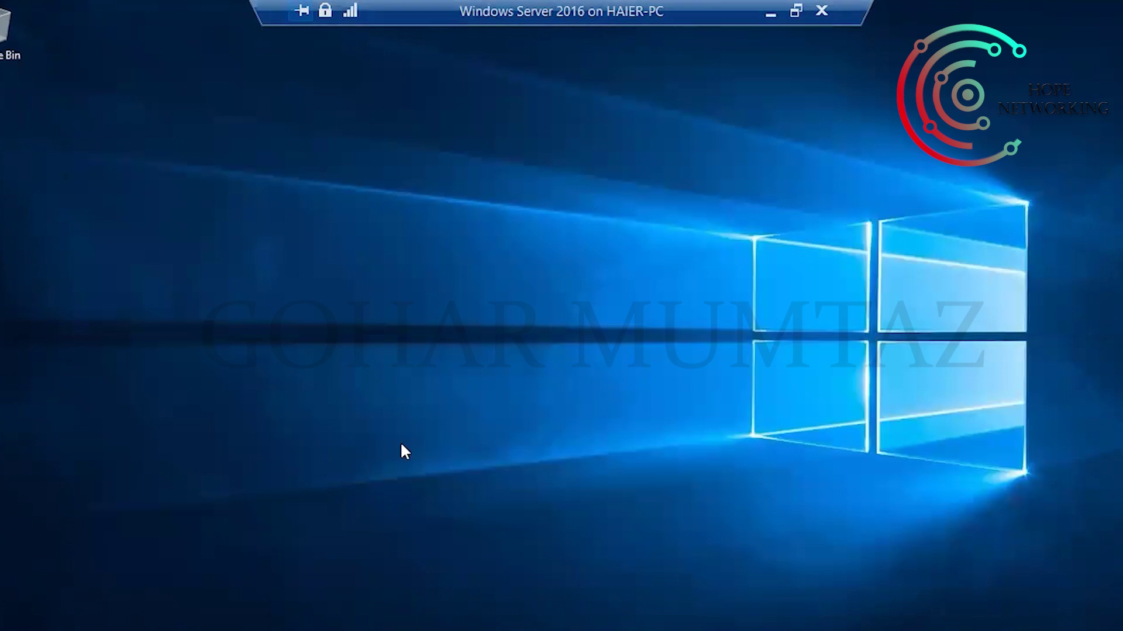
pyautogui.click(767, 18)
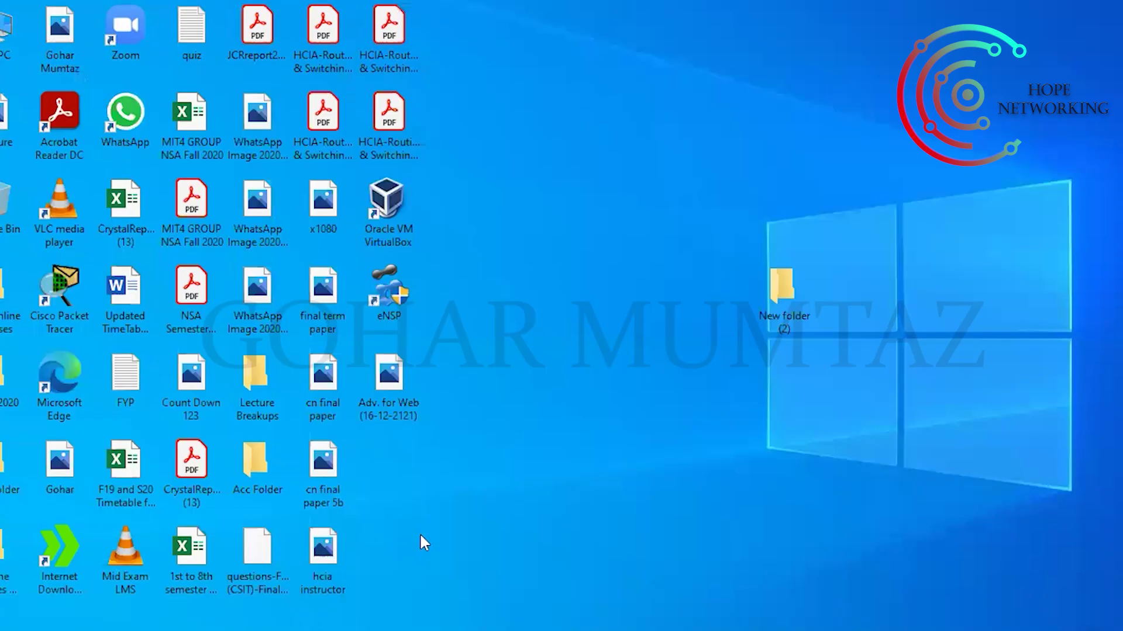
pyautogui.hotkey('alt', 'Tab')
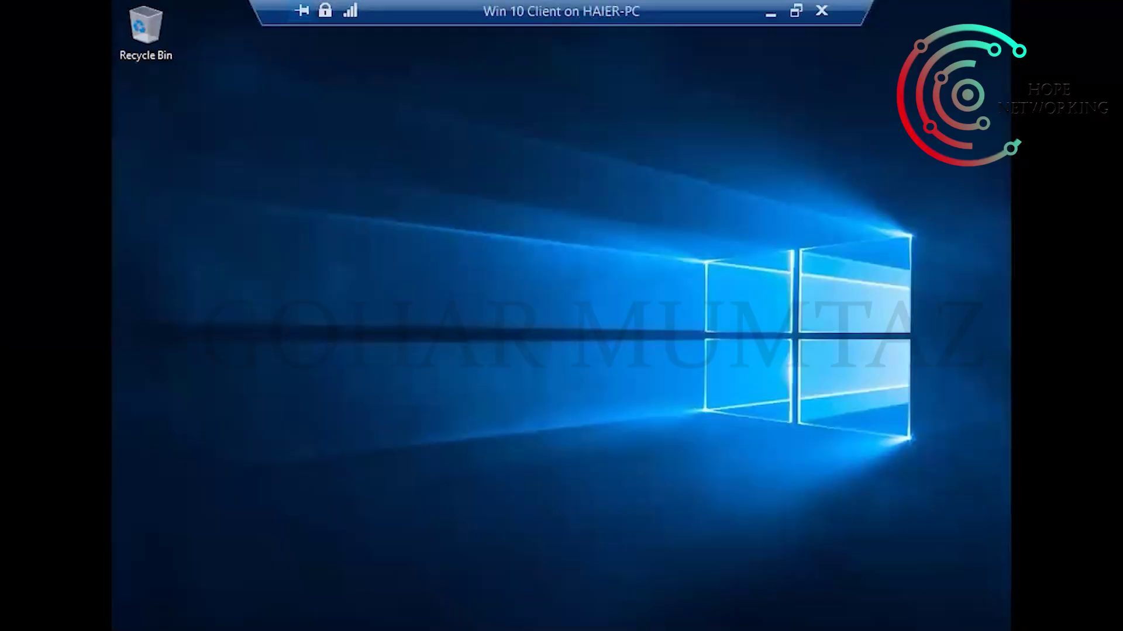
pyautogui.press('super')
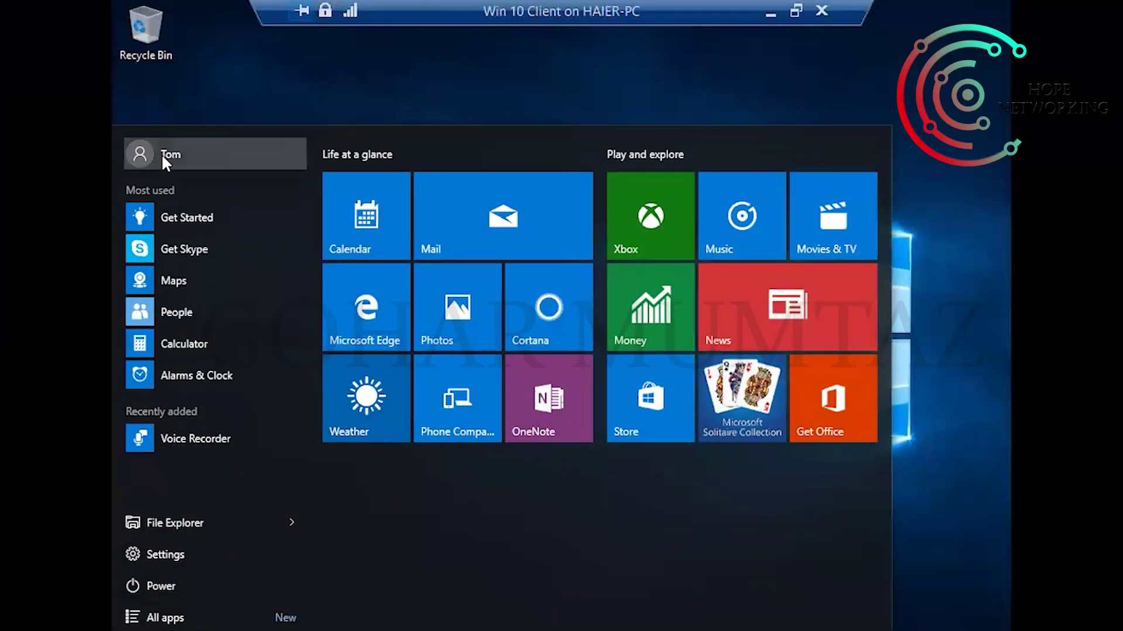
pyautogui.click(165, 153)
pyautogui.click(180, 240)
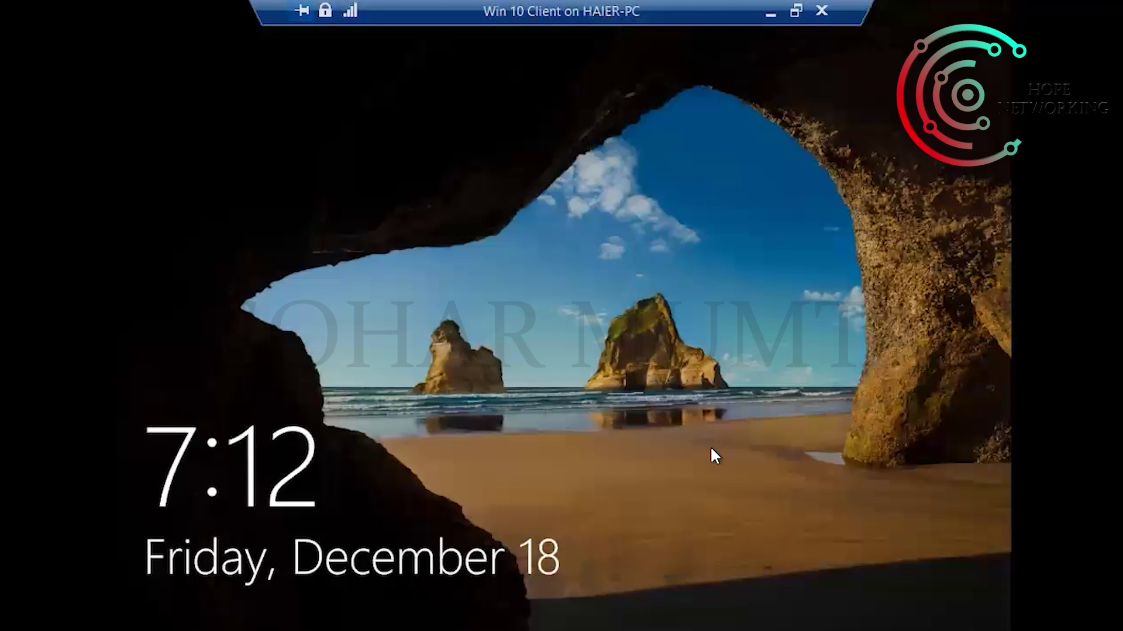
# Sign in to the client as another NSA domain user by entering that user's user name and account password
pyautogui.click(711, 449)
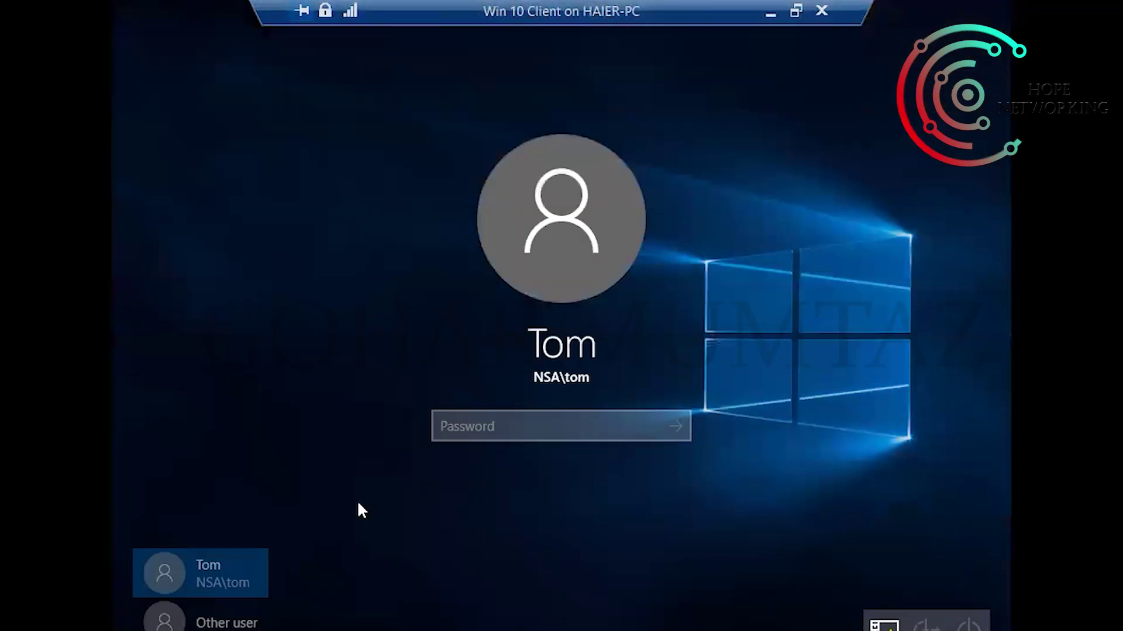
pyautogui.click(238, 608)
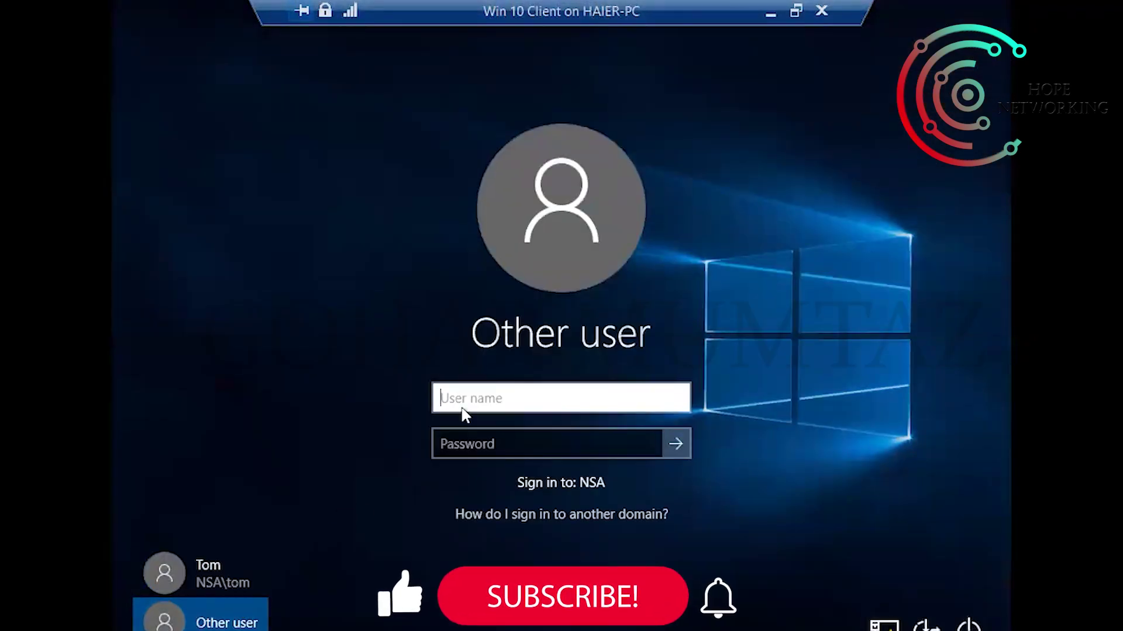
pyautogui.write('jerry')
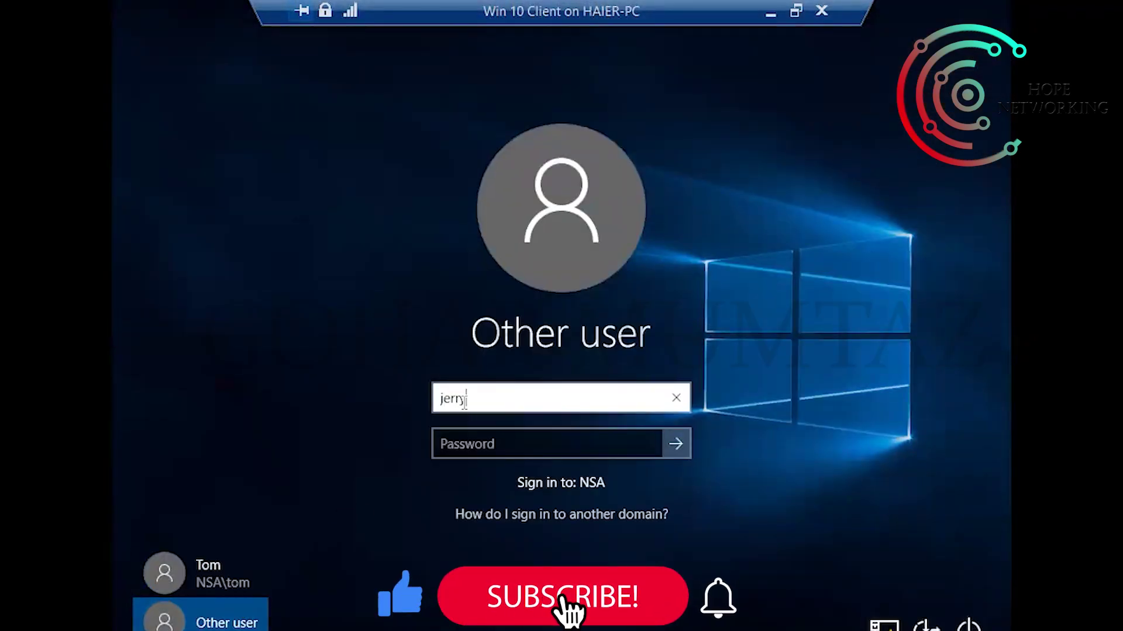
pyautogui.click(489, 450)
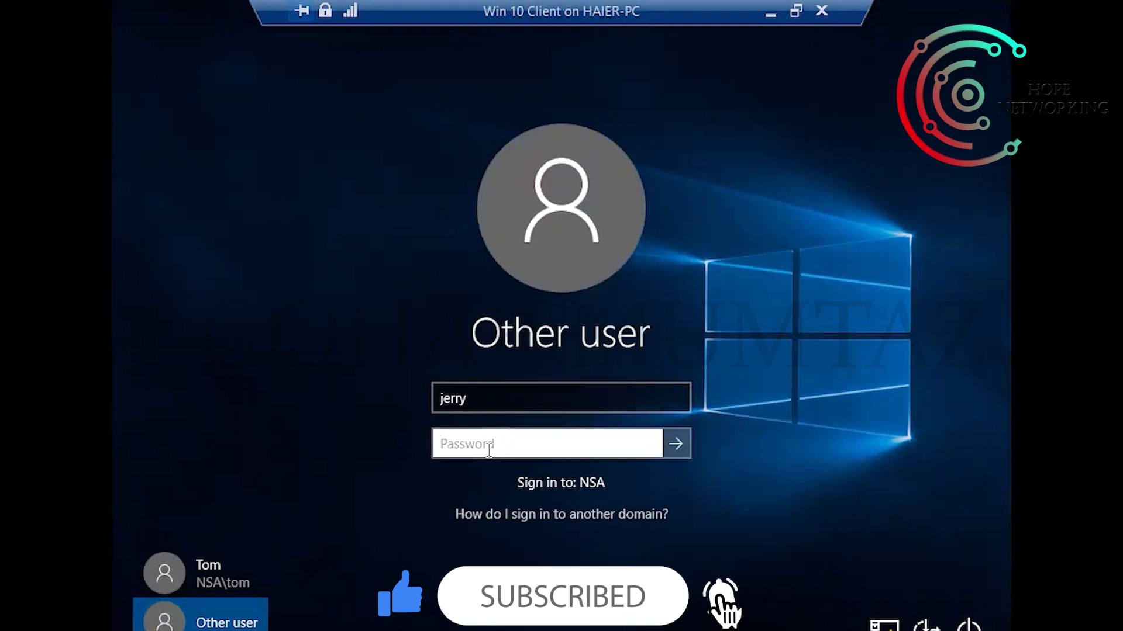
pyautogui.write('••••')
pyautogui.press('Return')
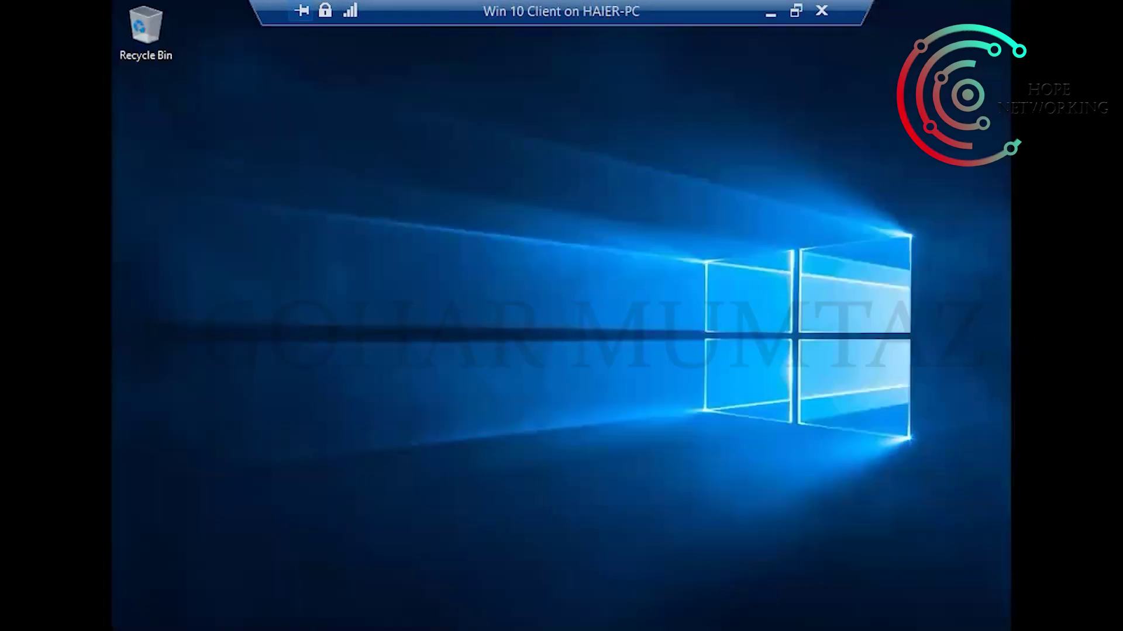
# Minimize the Win 10 Client session and bring up the host's File Explorer window with the Zoom recording files
pyautogui.click(770, 12)
pyautogui.moveTo(341, 630)
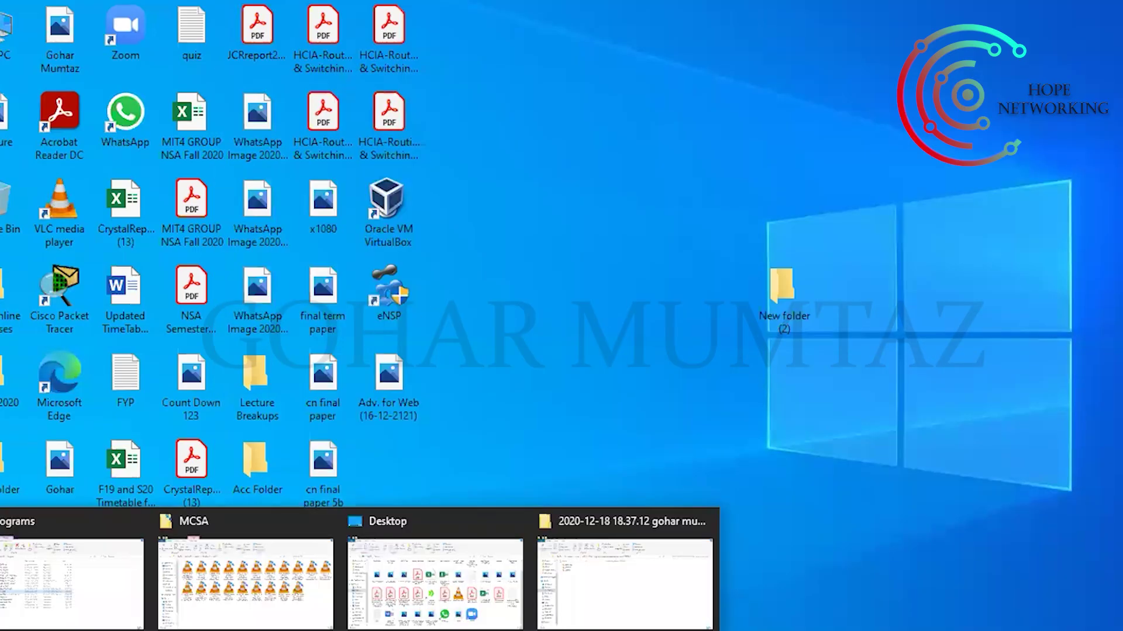
pyautogui.click(610, 568)
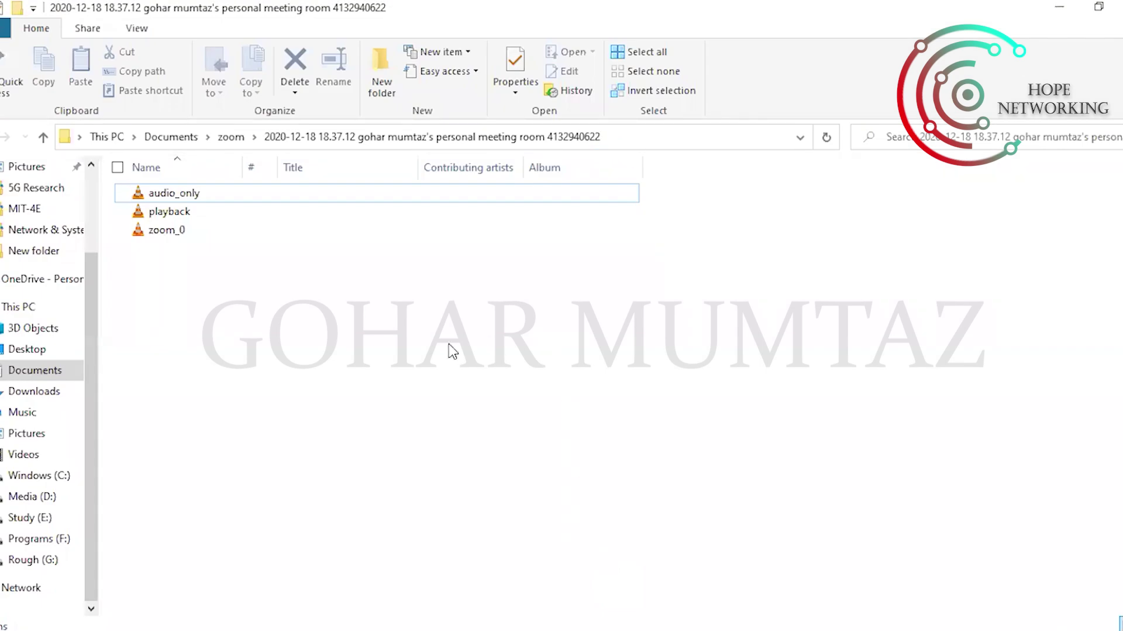
# Switch to the Windows Server 2016 session, check the Data folder on Local Disk (C:) for redirected user folders, and return to the drive
pyautogui.moveTo(435, 630)
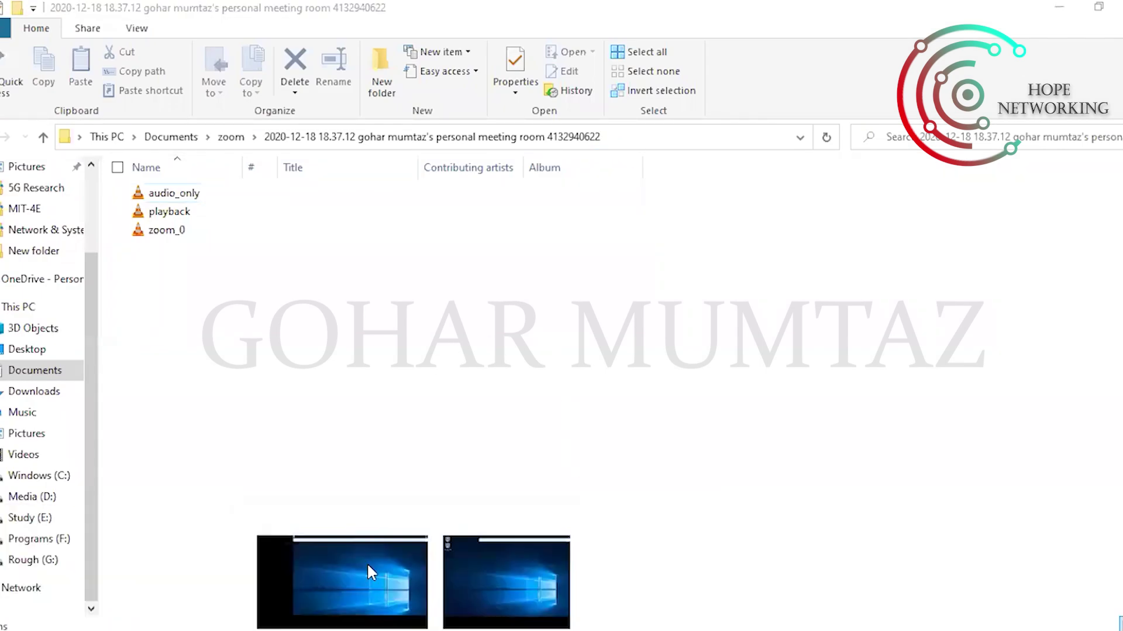
pyautogui.click(369, 564)
pyautogui.doubleClick(539, 481)
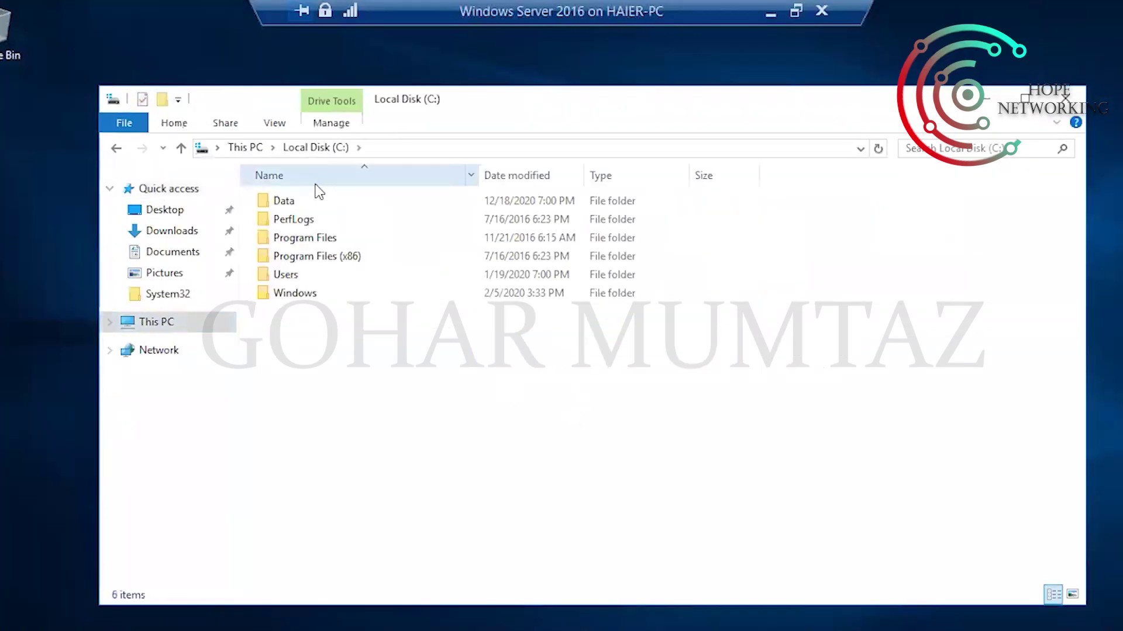
pyautogui.doubleClick(292, 200)
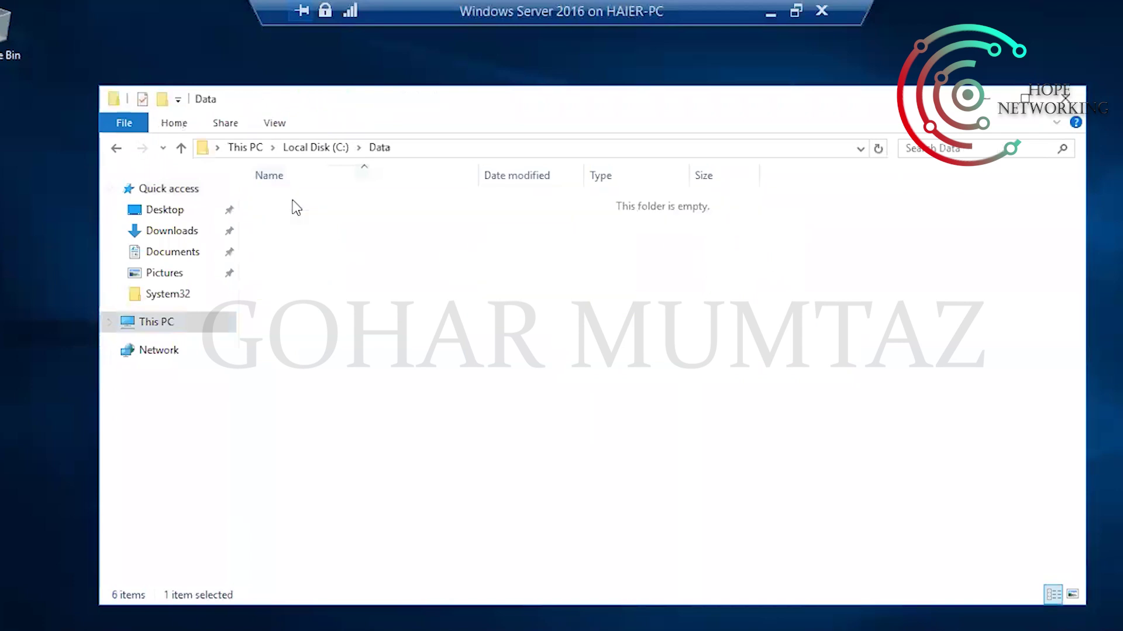
pyautogui.rightClick(485, 321)
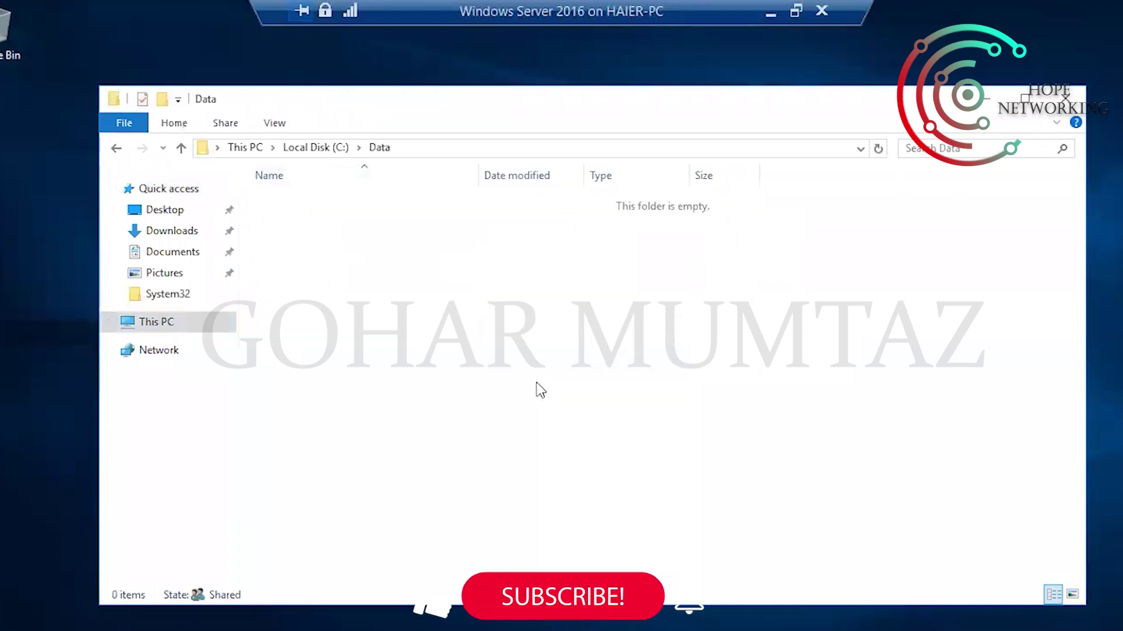
pyautogui.rightClick(501, 326)
pyautogui.click(550, 394)
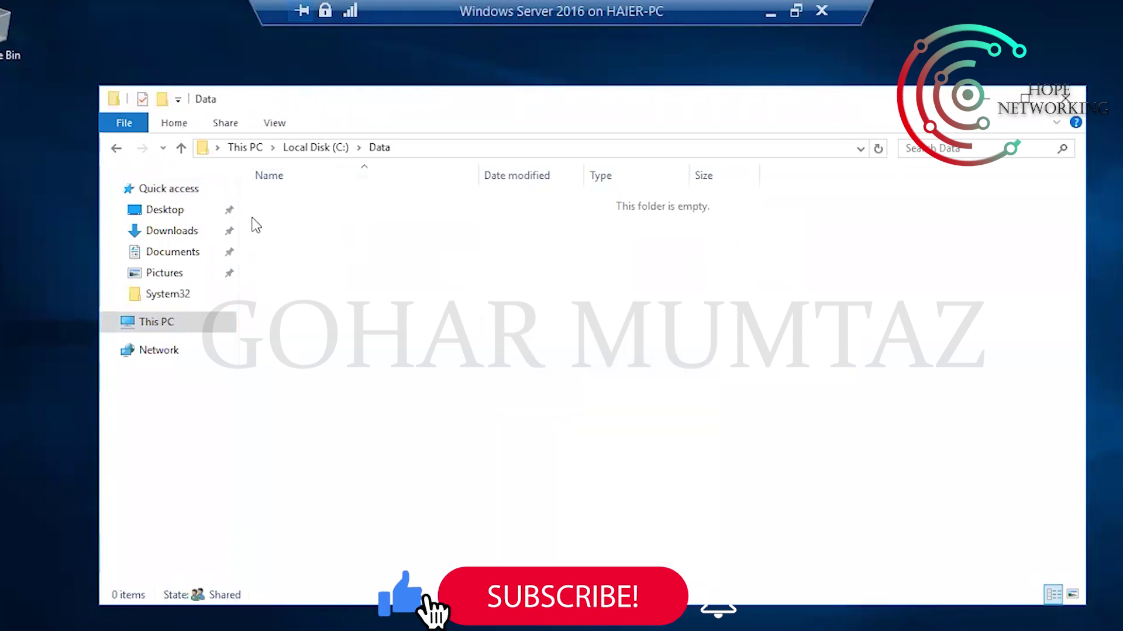
pyautogui.click(115, 148)
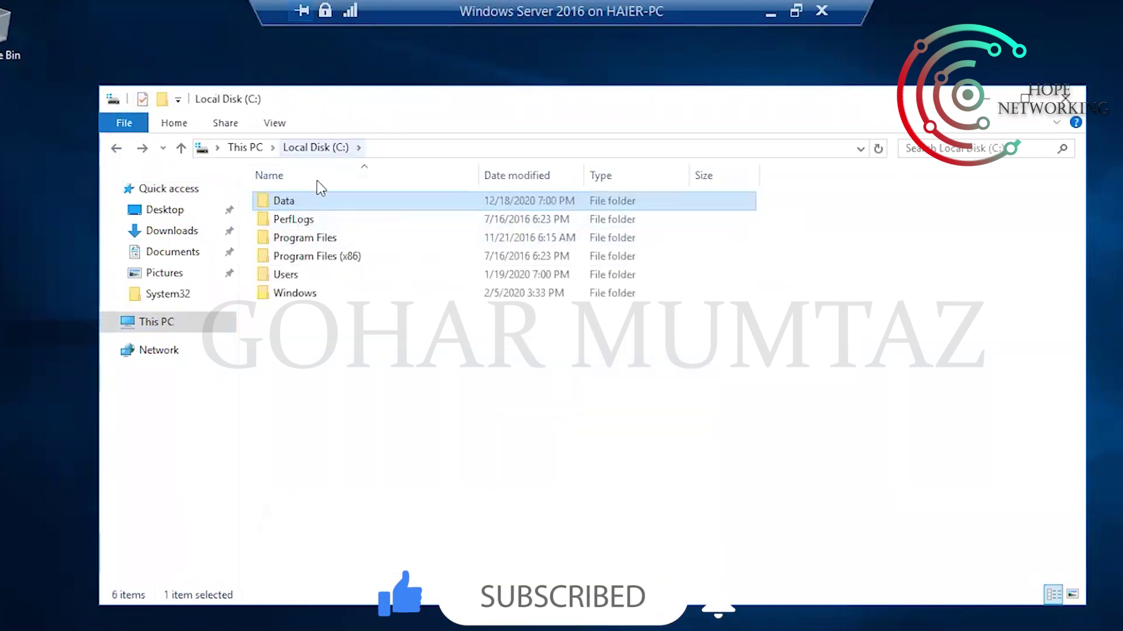
pyautogui.rightClick(287, 201)
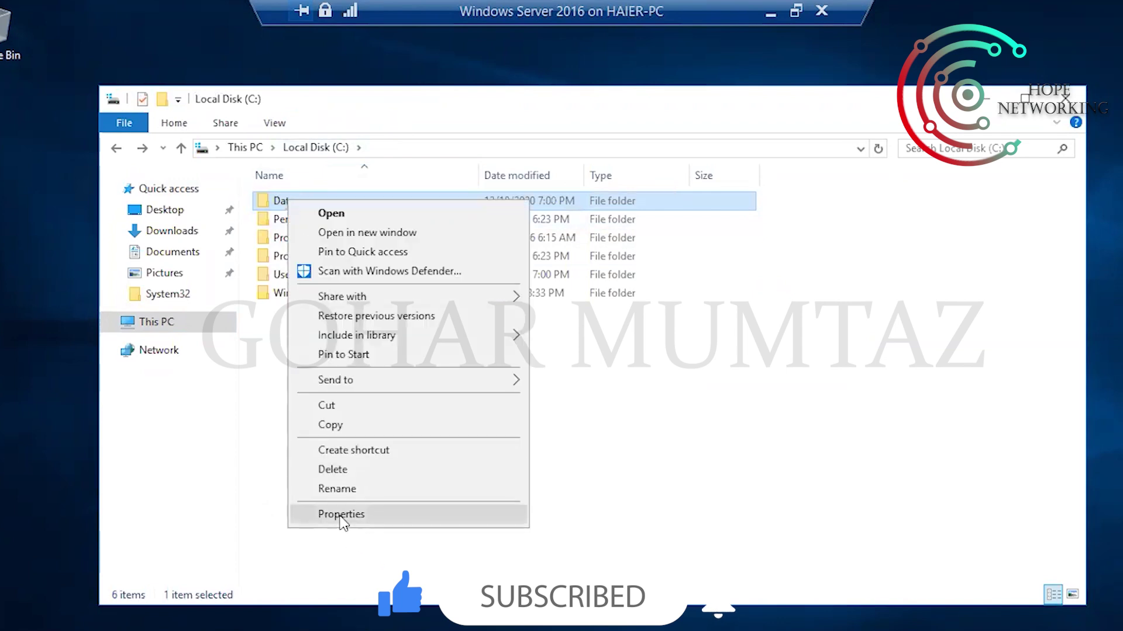
pyautogui.click(672, 413)
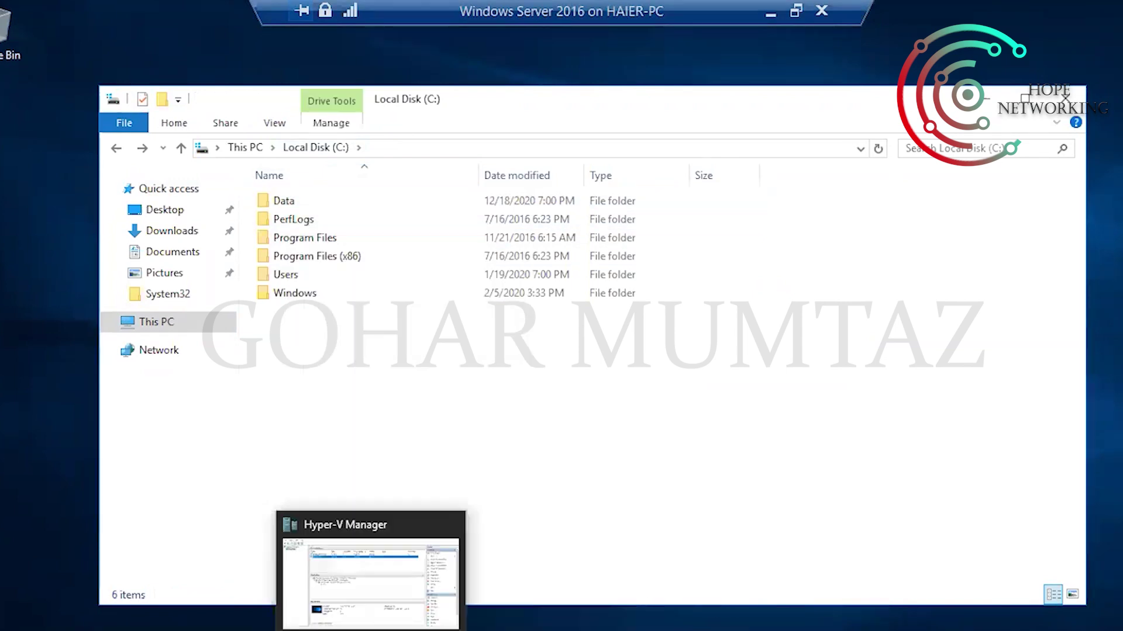
# Open the Group Policy Management console with gpmc.msc and select the folder redirection policy linked to the IT organizational unit
pyautogui.click(372, 565)
pyautogui.click(313, 572)
pyautogui.write('gp')
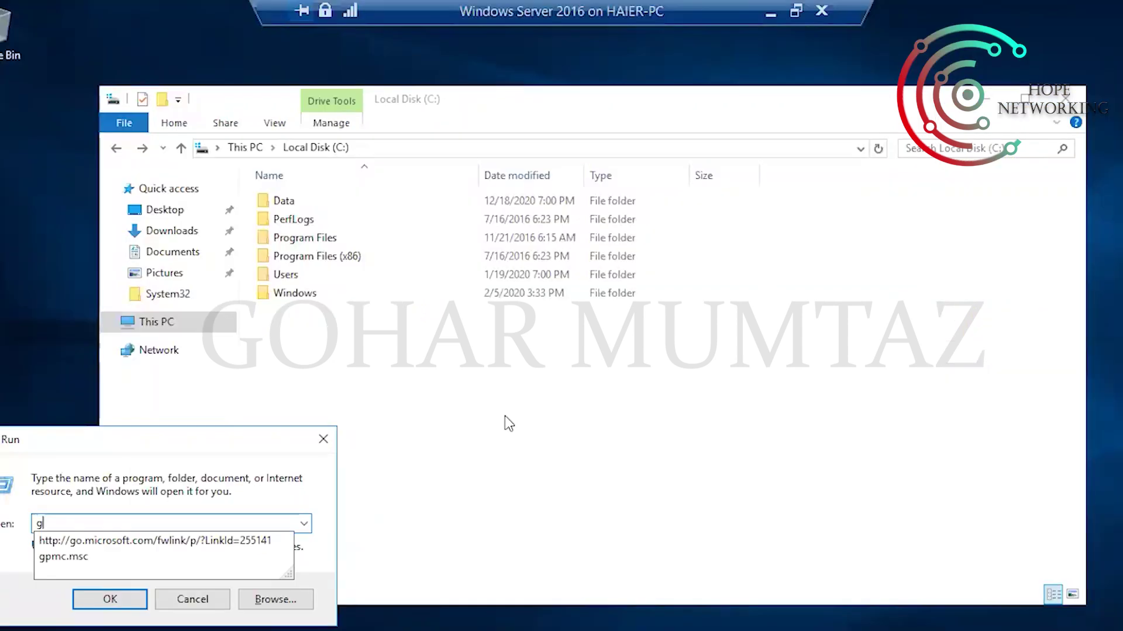
pyautogui.press('Down')
pyautogui.press('Return')
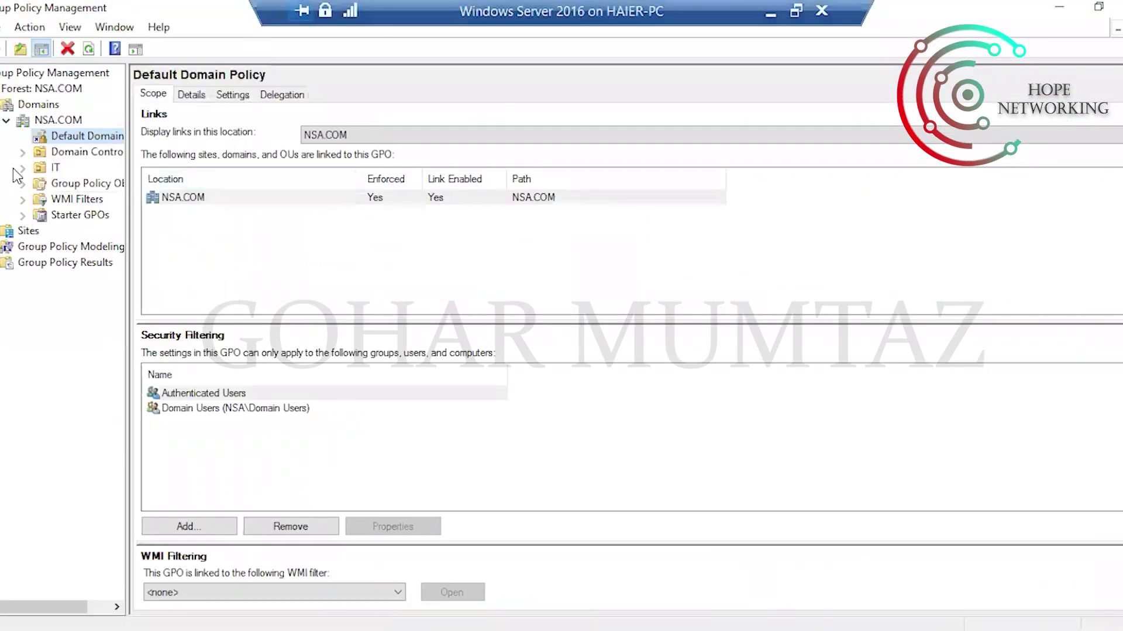
pyautogui.click(22, 168)
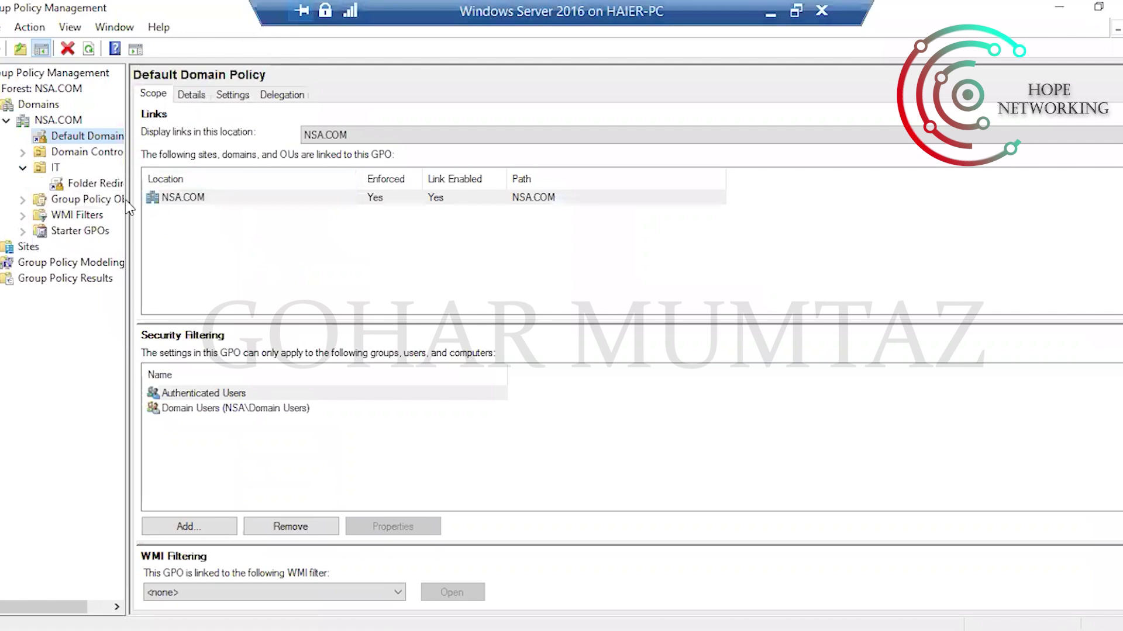
pyautogui.moveTo(125, 200); pyautogui.dragTo(185, 200)
pyautogui.click(97, 183)
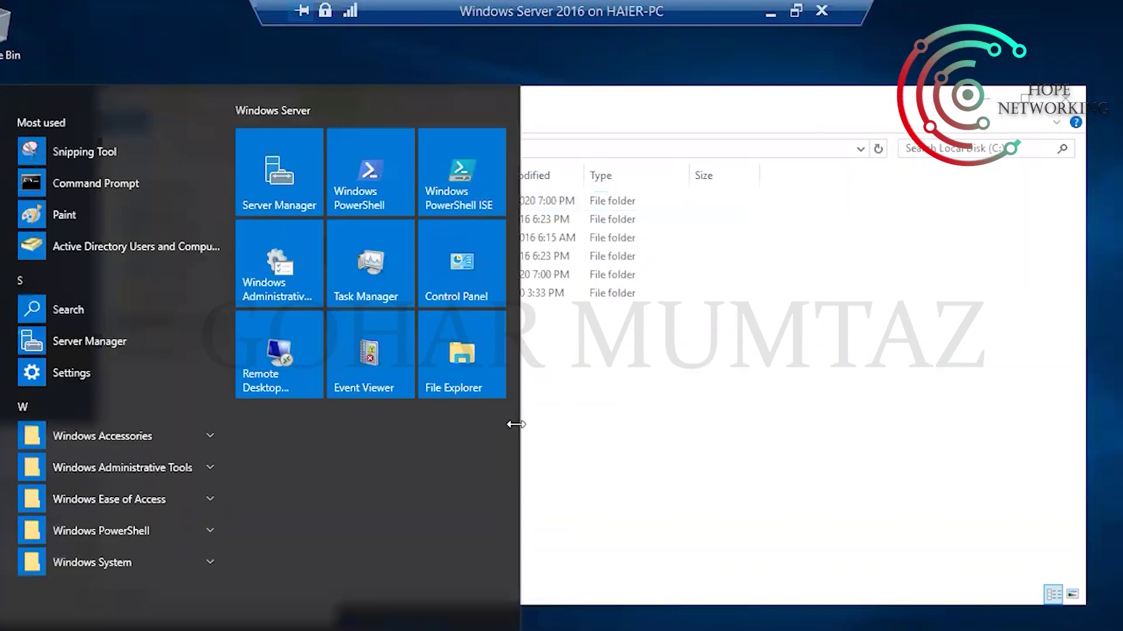
# Open Windows PowerShell on the server, update Group Policy with gpupdate, and minimize the console window
pyautogui.click(393, 208)
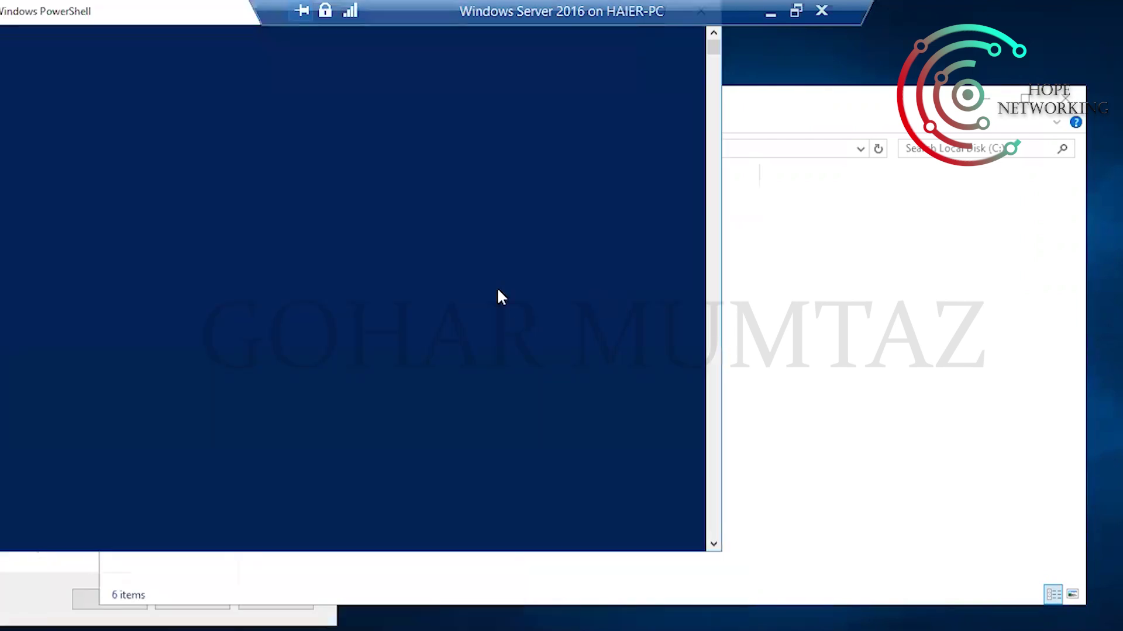
pyautogui.moveTo(187, 19); pyautogui.dragTo(419, 164)
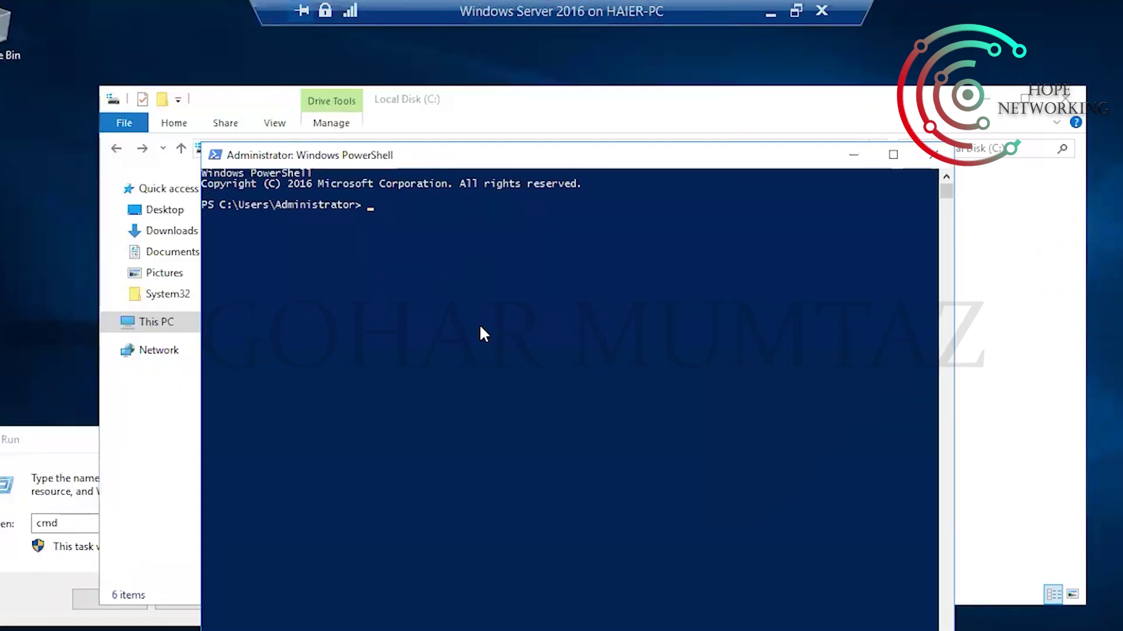
pyautogui.write('gpy')
pyautogui.press('BackSpace')
pyautogui.write('u')
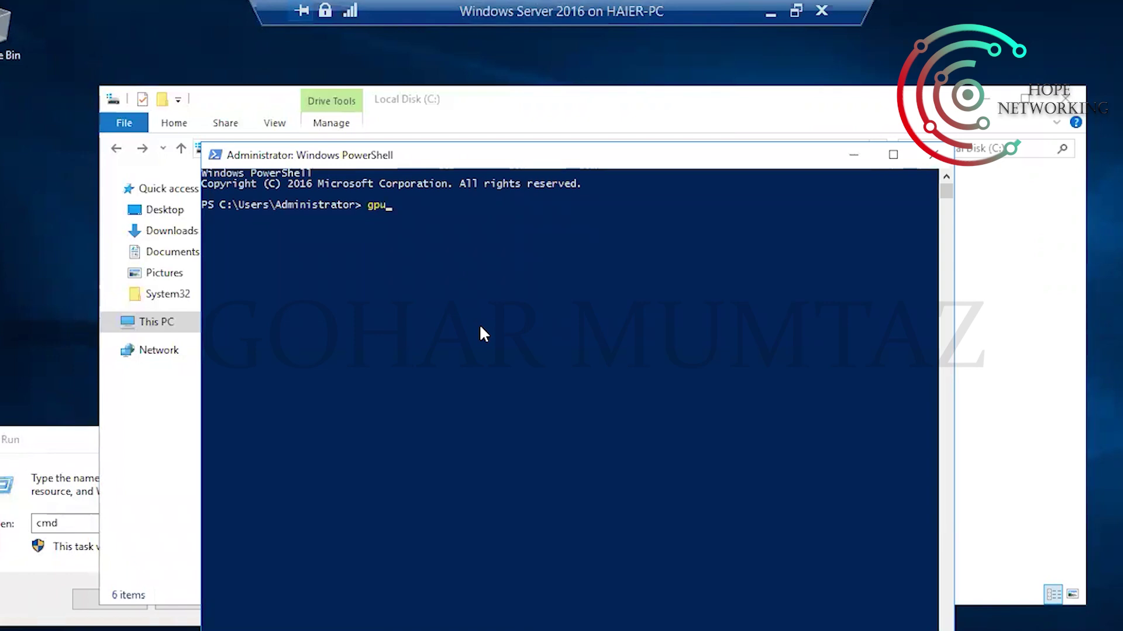
pyautogui.write('pdate')
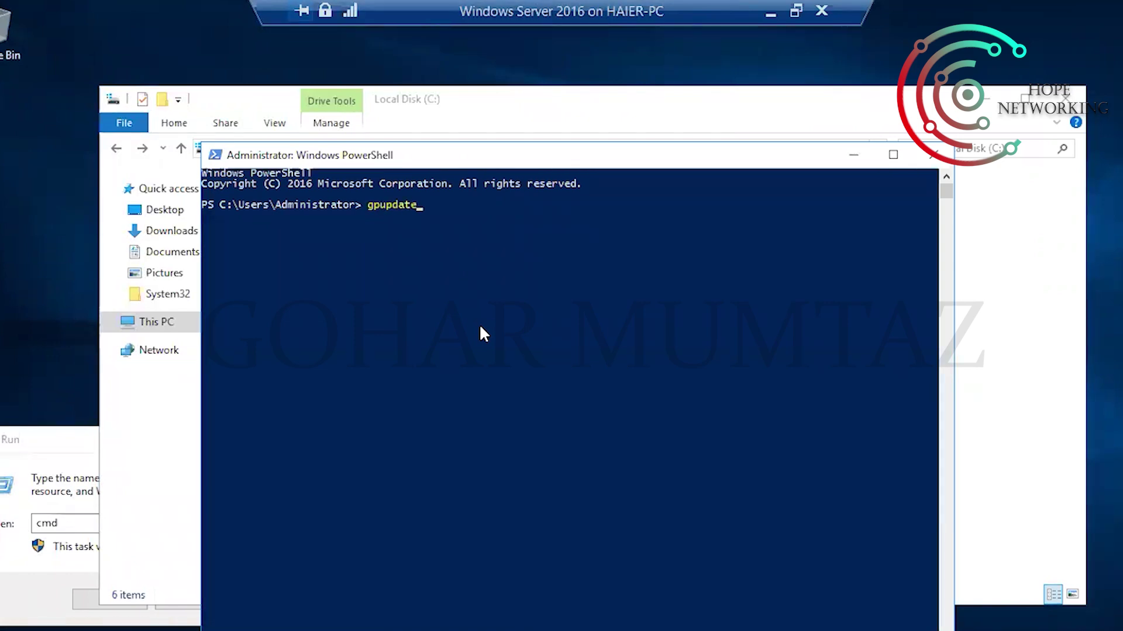
pyautogui.press('Return')
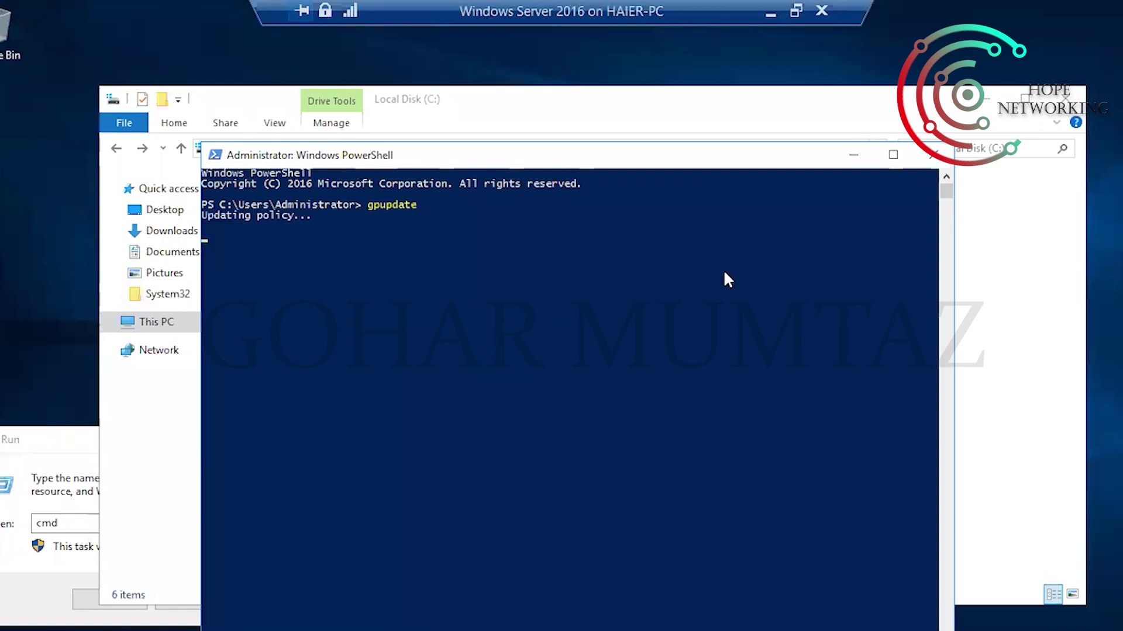
pyautogui.click(855, 155)
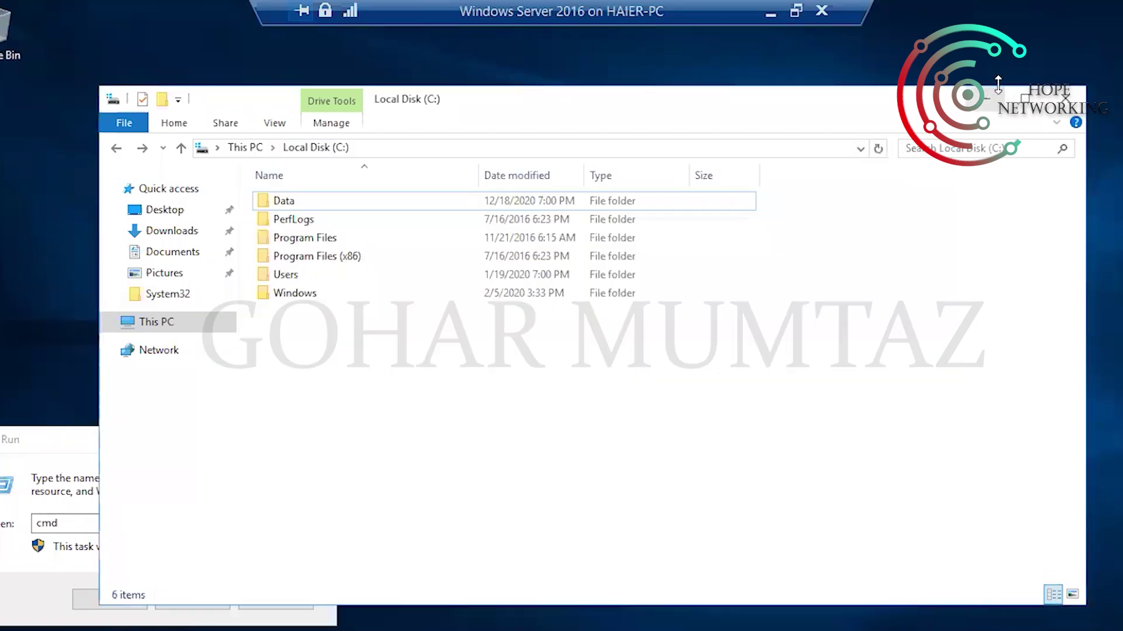
# Leave the server session, switch to the Win 10 Client session in full screen, and choose Other user on its sign-in screen
pyautogui.click(1001, 95)
pyautogui.click(771, 13)
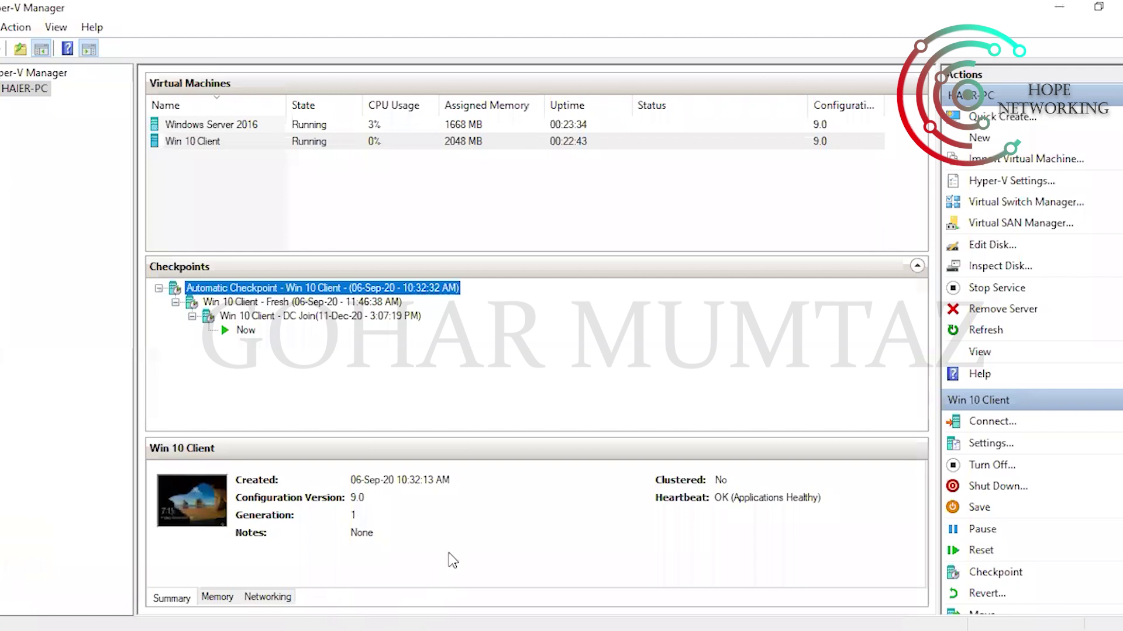
pyautogui.moveTo(414, 628)
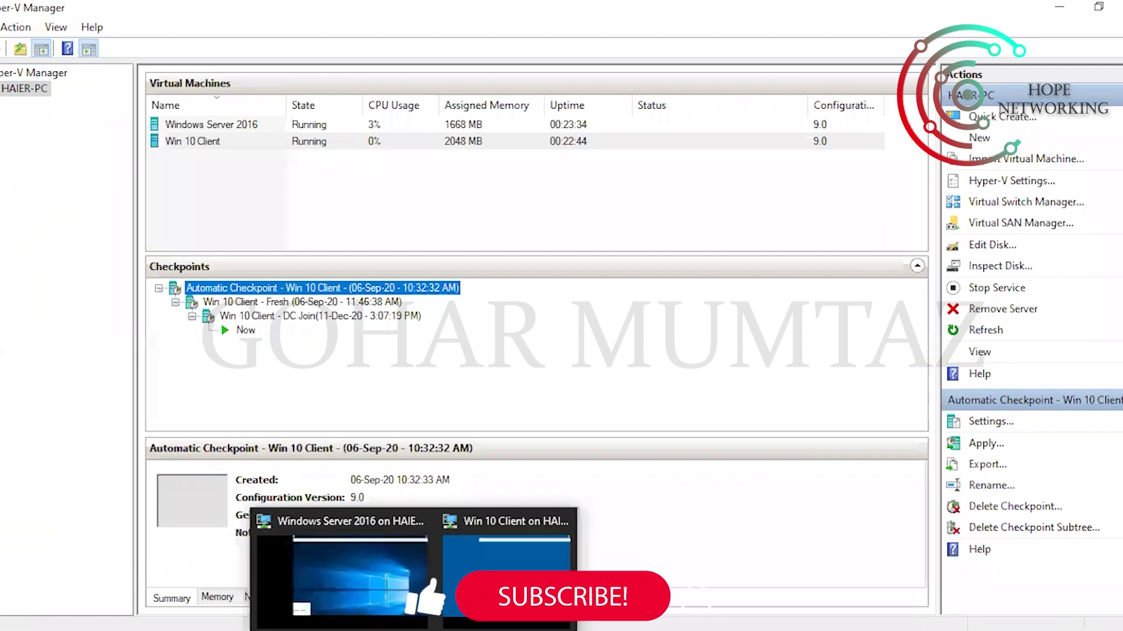
pyautogui.click(471, 566)
pyautogui.press('ctrl+alt+Break')
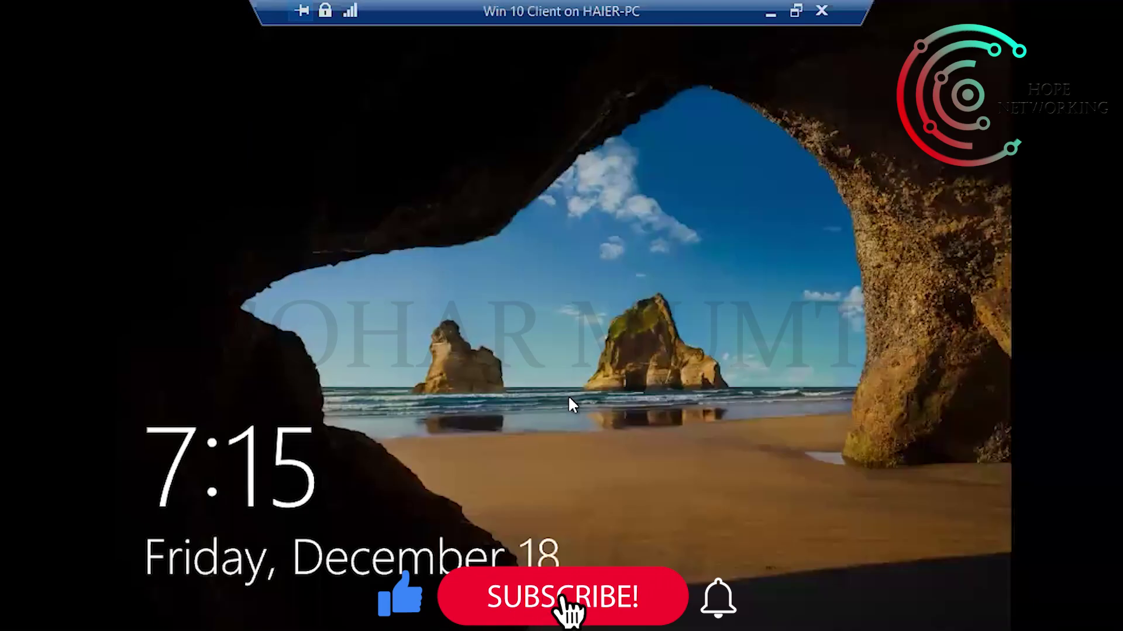
pyautogui.click(449, 438)
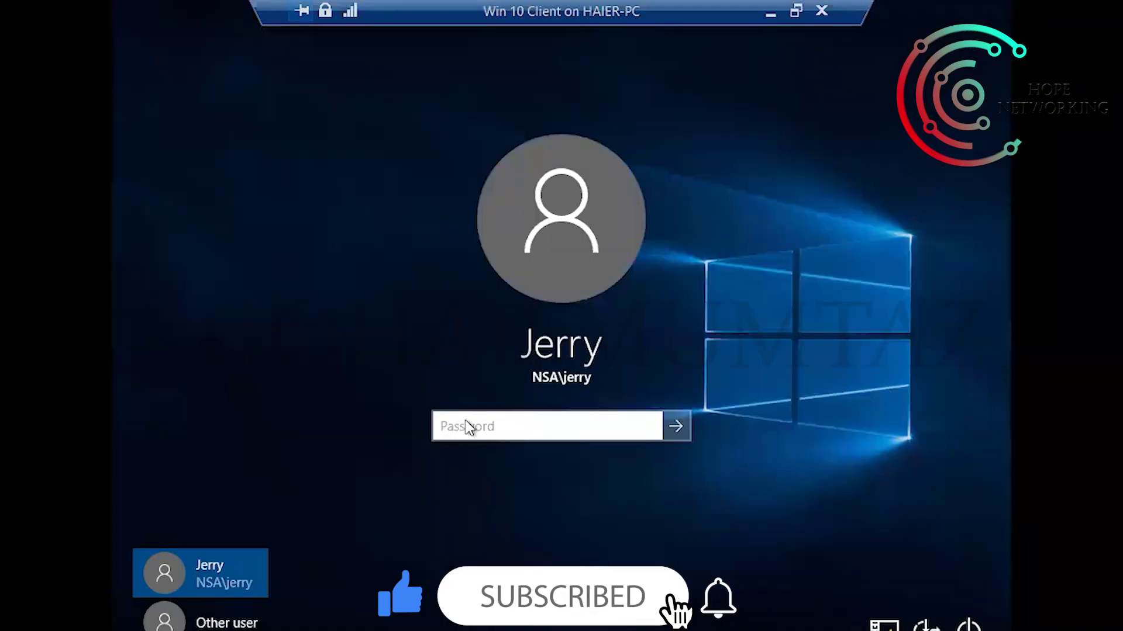
pyautogui.click(226, 615)
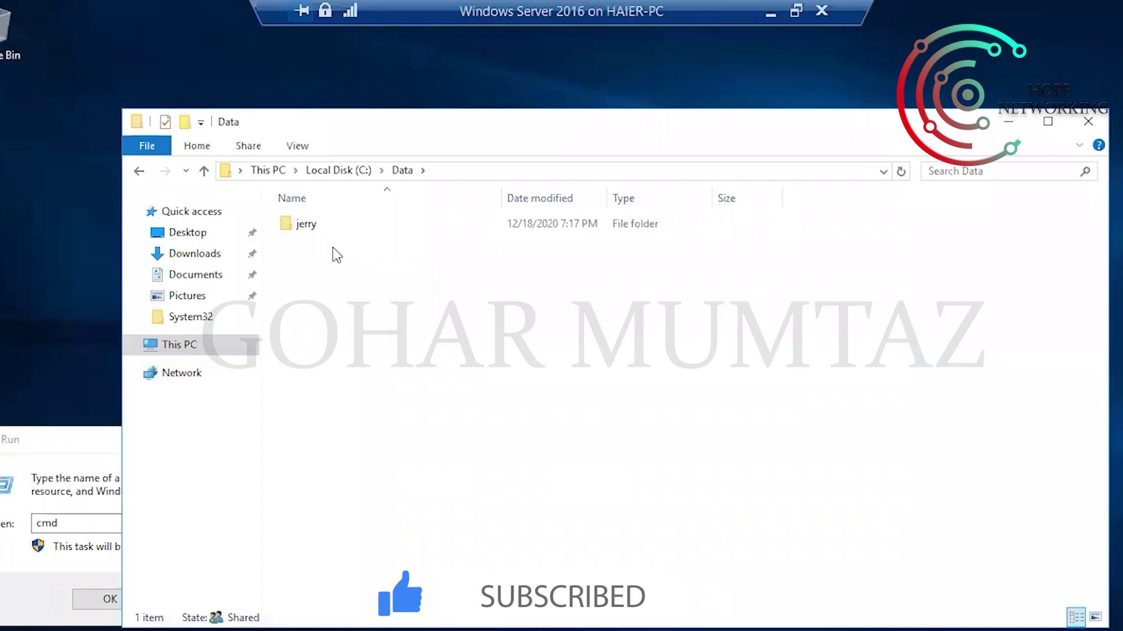